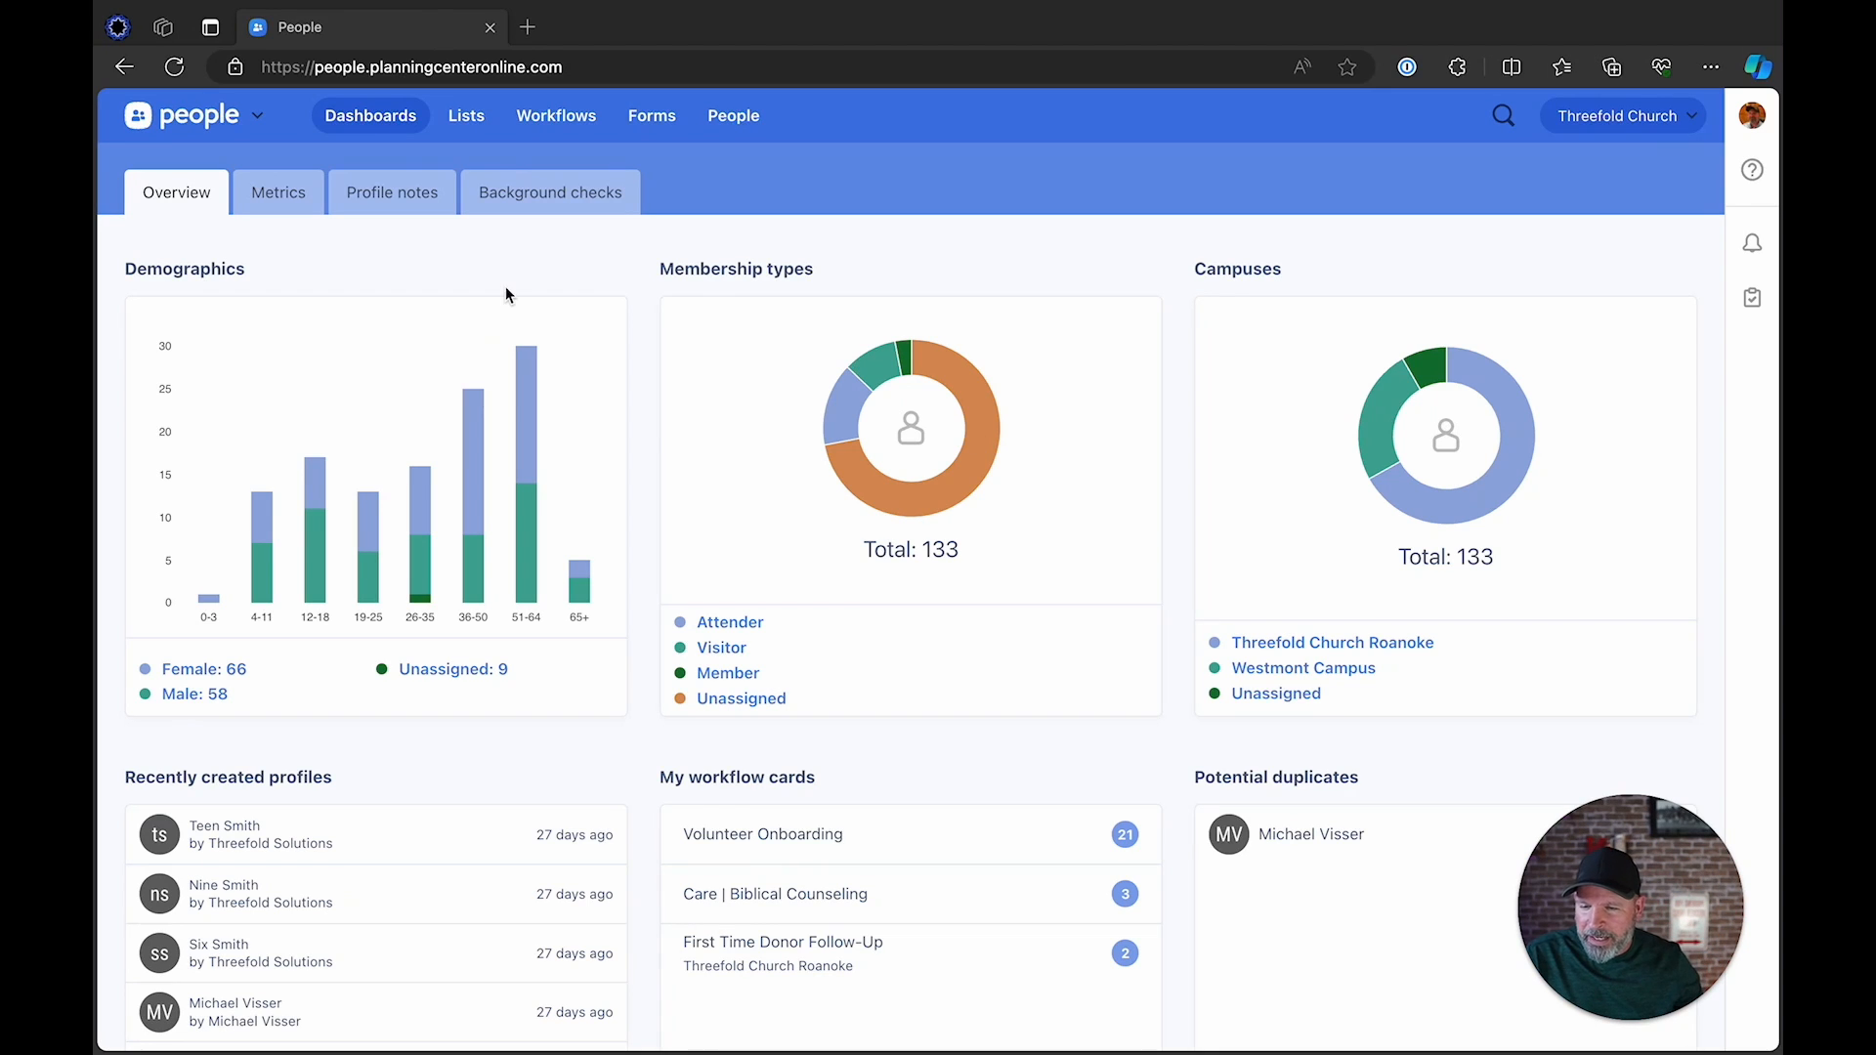
Open the organization's integrations in the account settings and find the Mailchimp integration.
{"action": "left_click", "coordinate": [203, 117]}
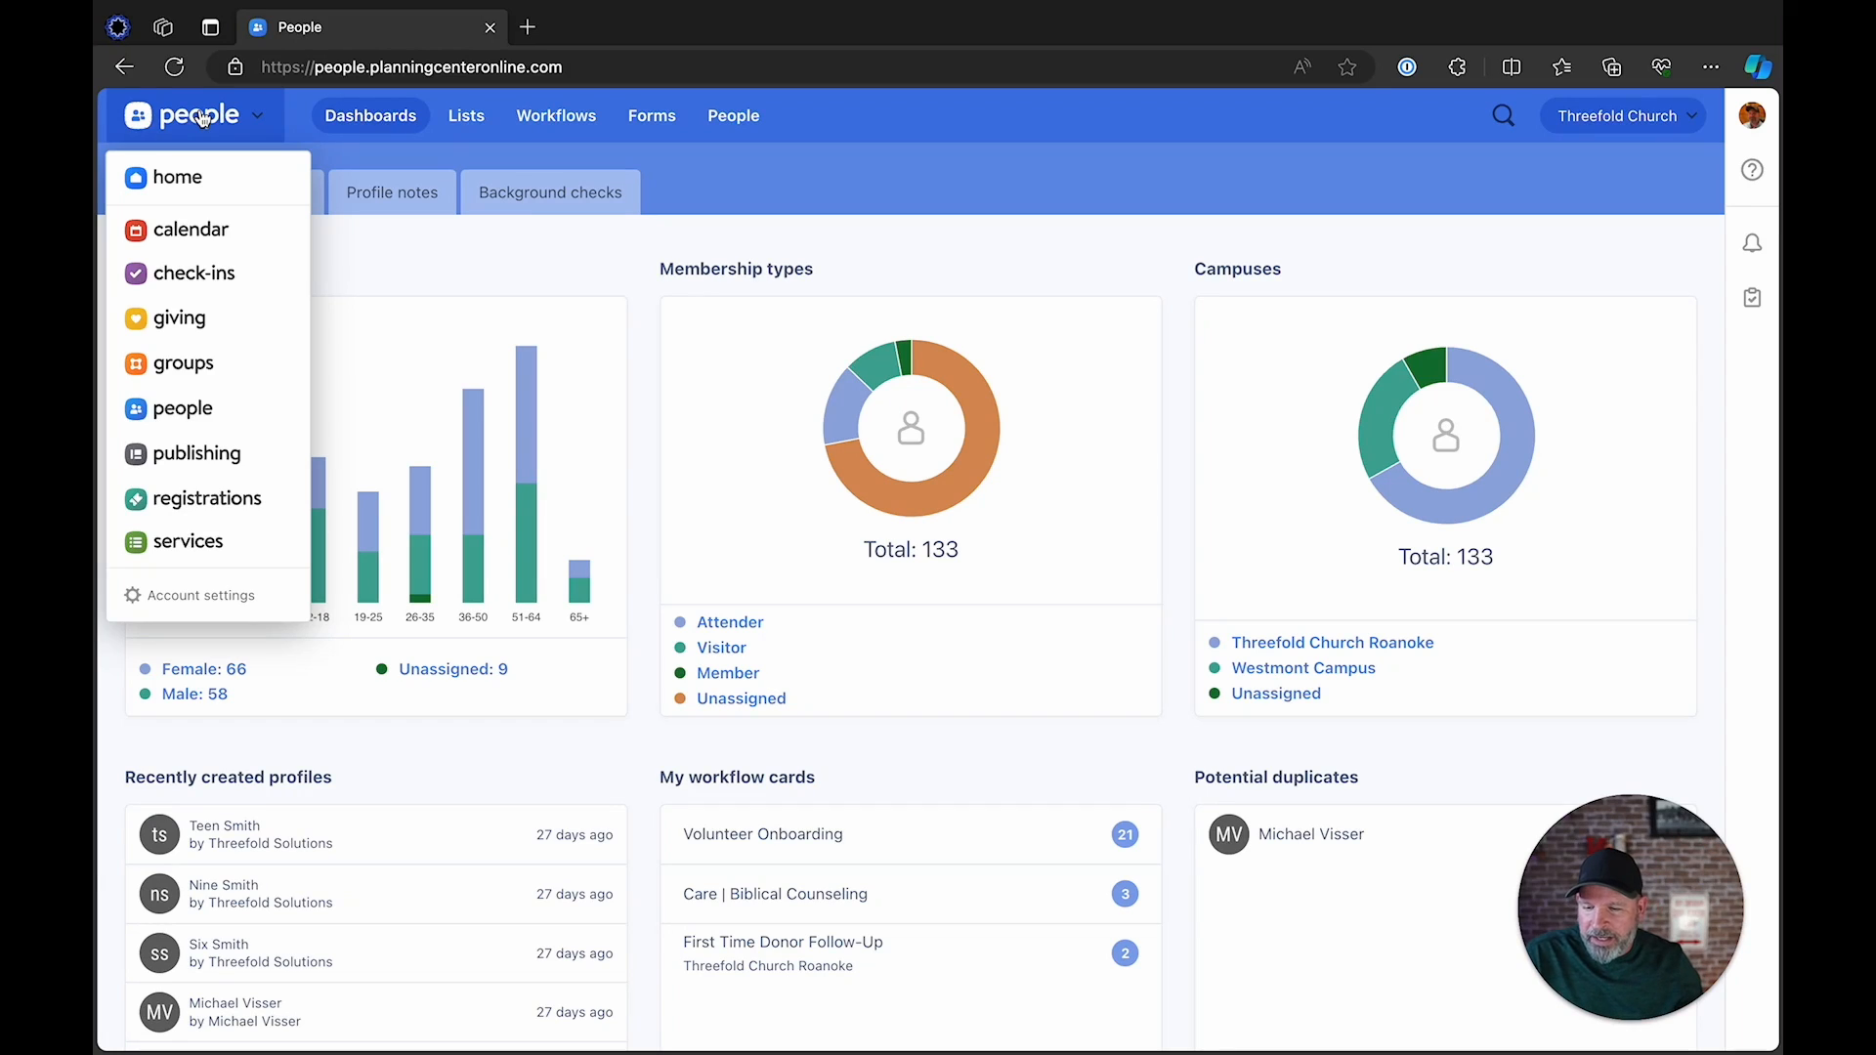
{"action": "left_click", "coordinate": [202, 596]}
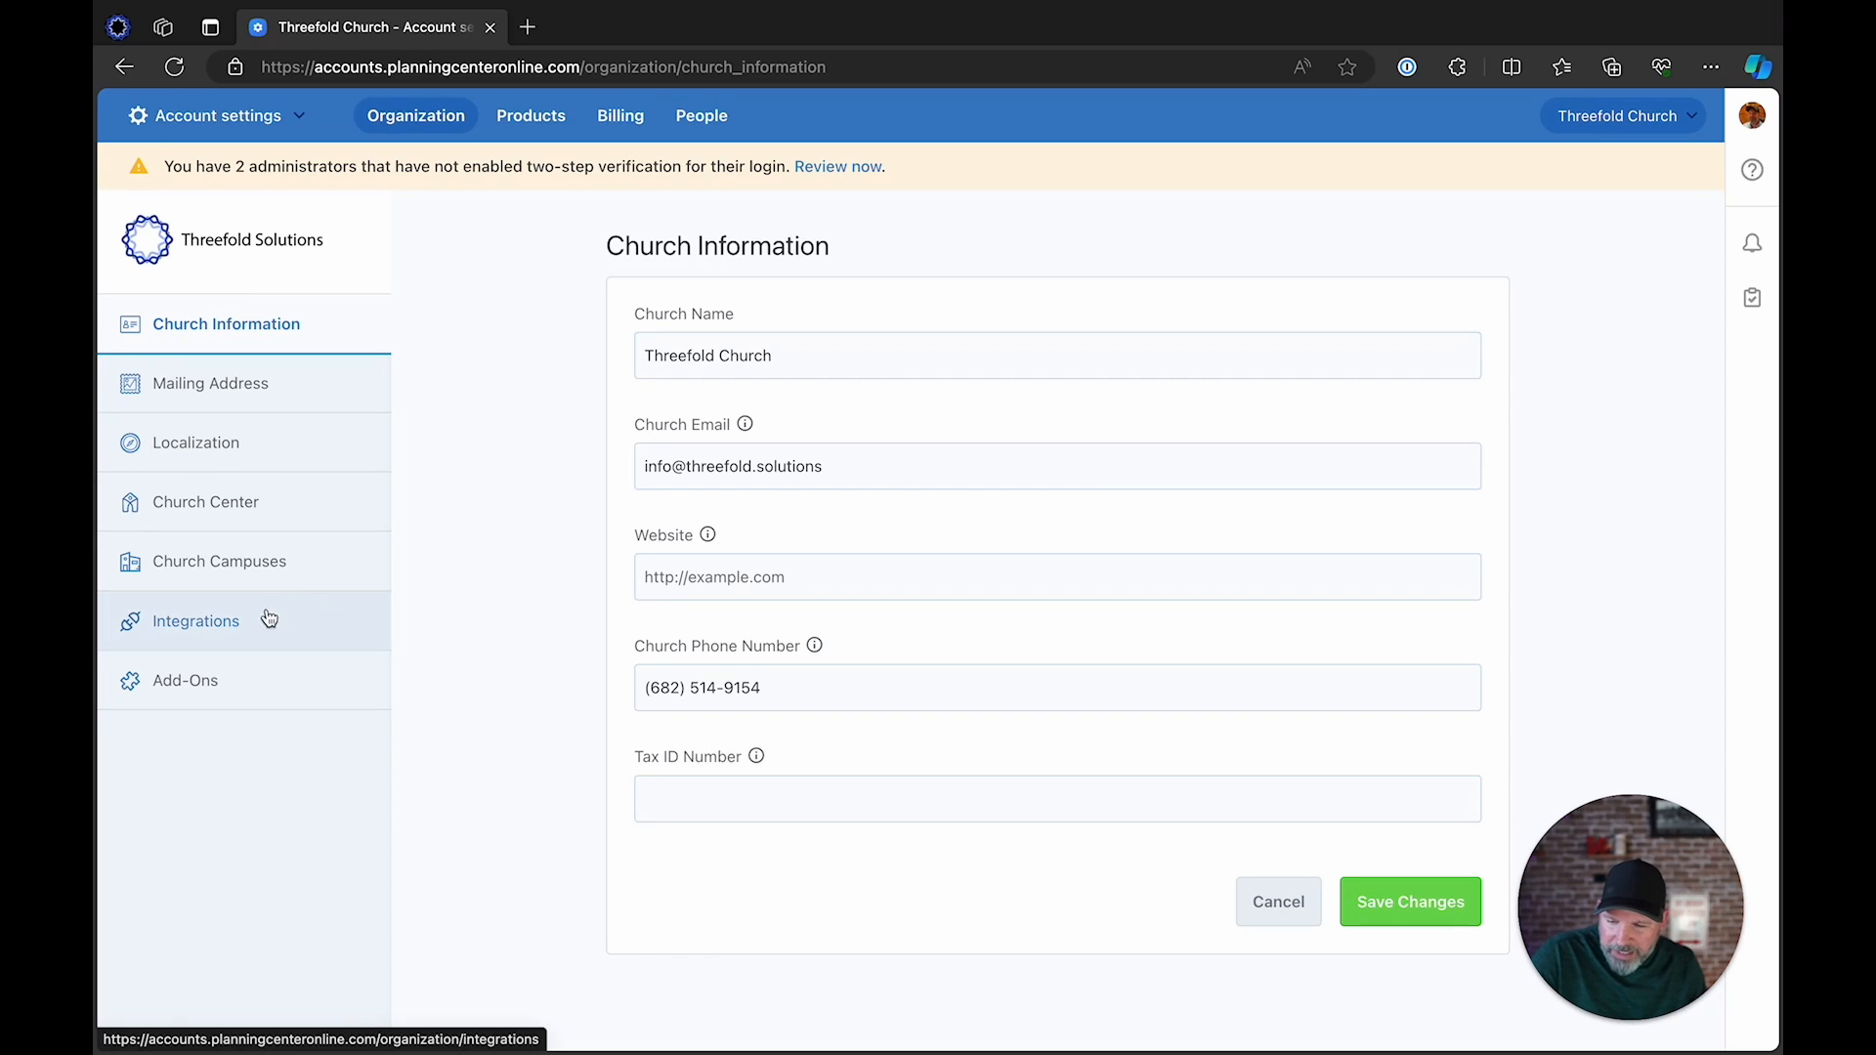
{"action": "left_click", "coordinate": [207, 622]}
{"action": "scroll", "coordinate": [520, 670], "scroll_direction": "down", "scroll_amount": 3}
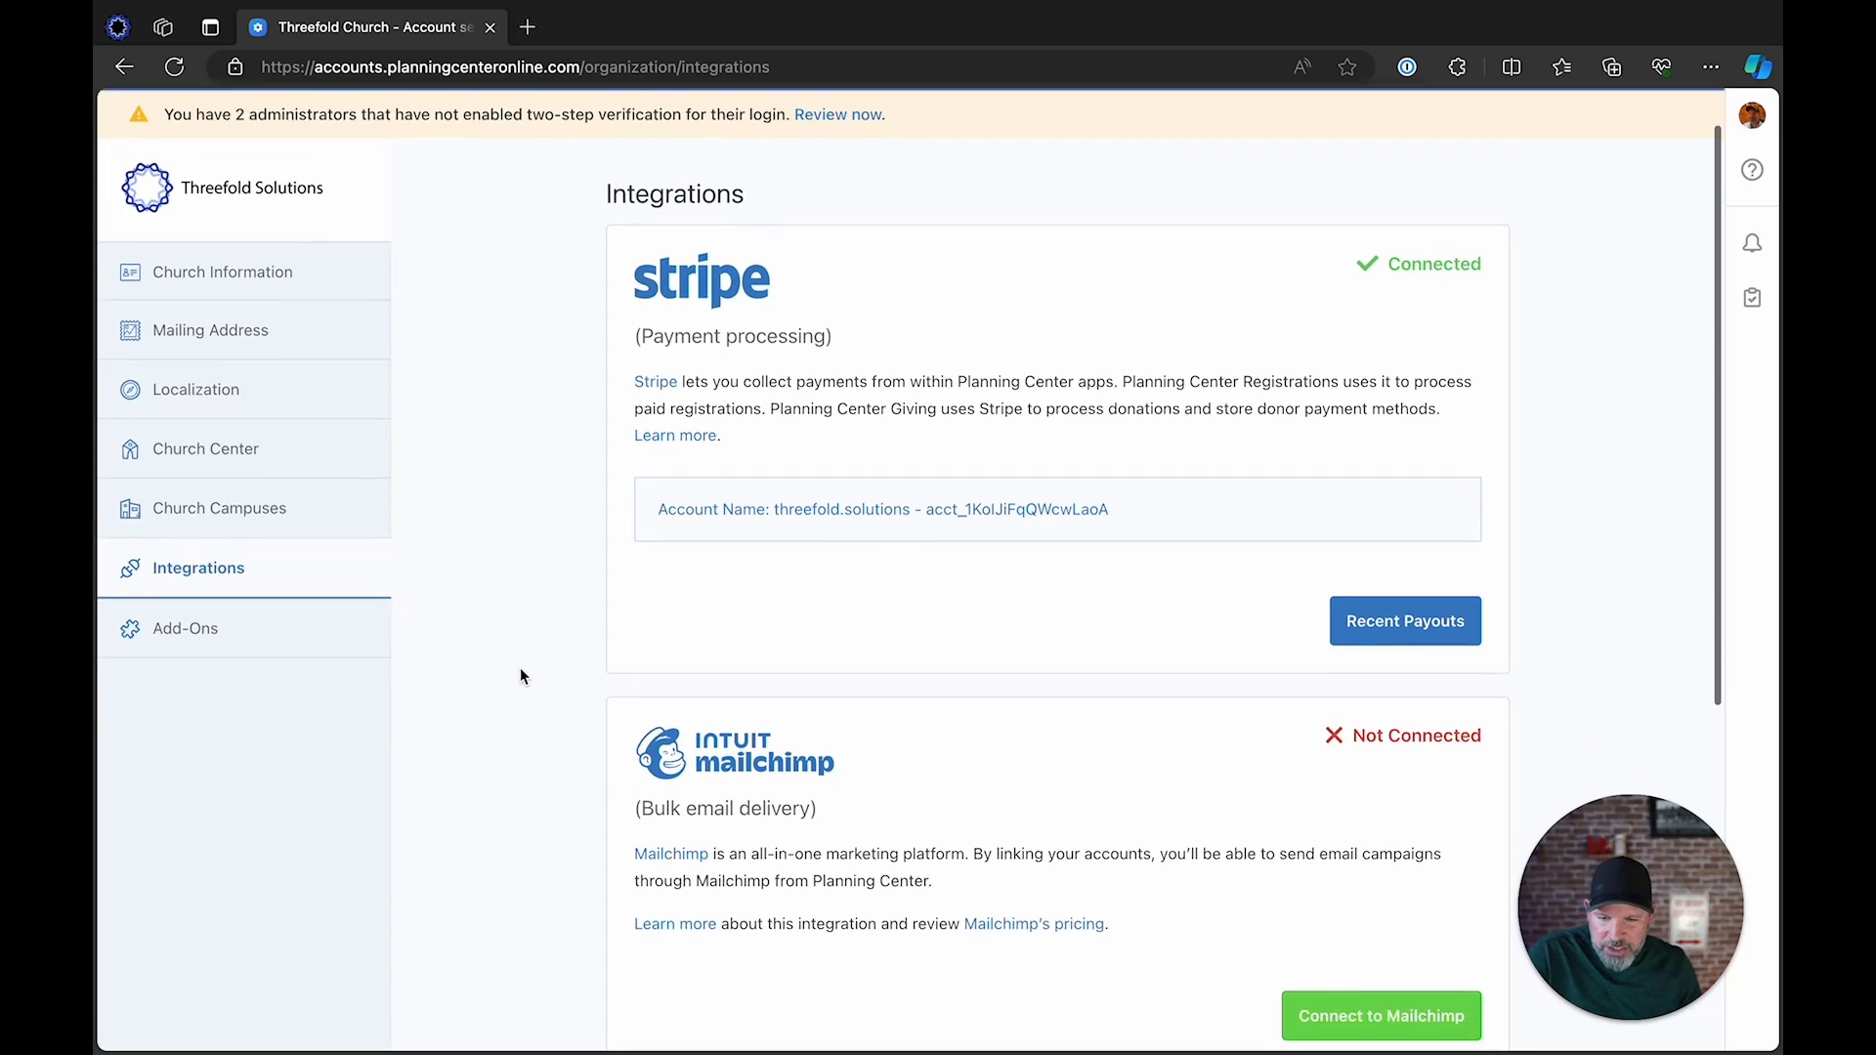
{"action": "scroll", "coordinate": [520, 676], "scroll_direction": "down", "scroll_amount": 2}
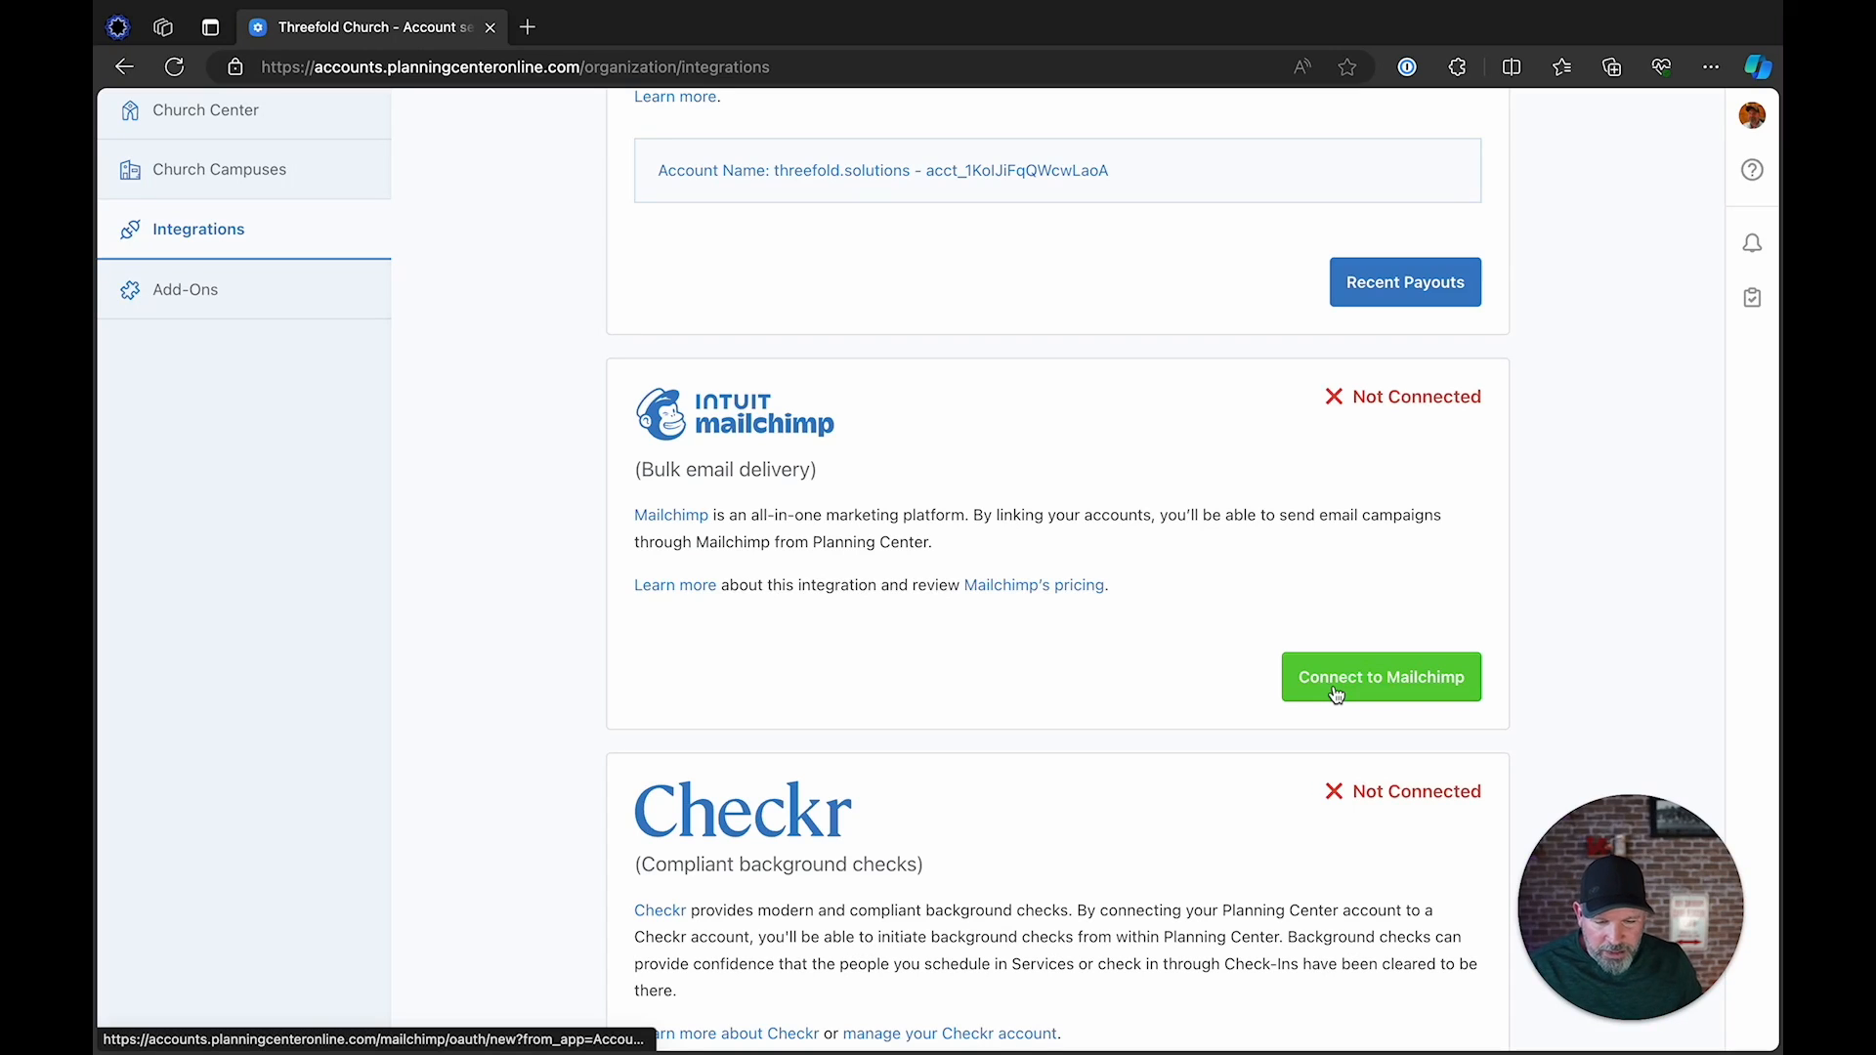
Connect to Mailchimp by logging in with a saved account's username and password, and allow access for Planning Center Online.
{"action": "left_click", "coordinate": [1367, 675]}
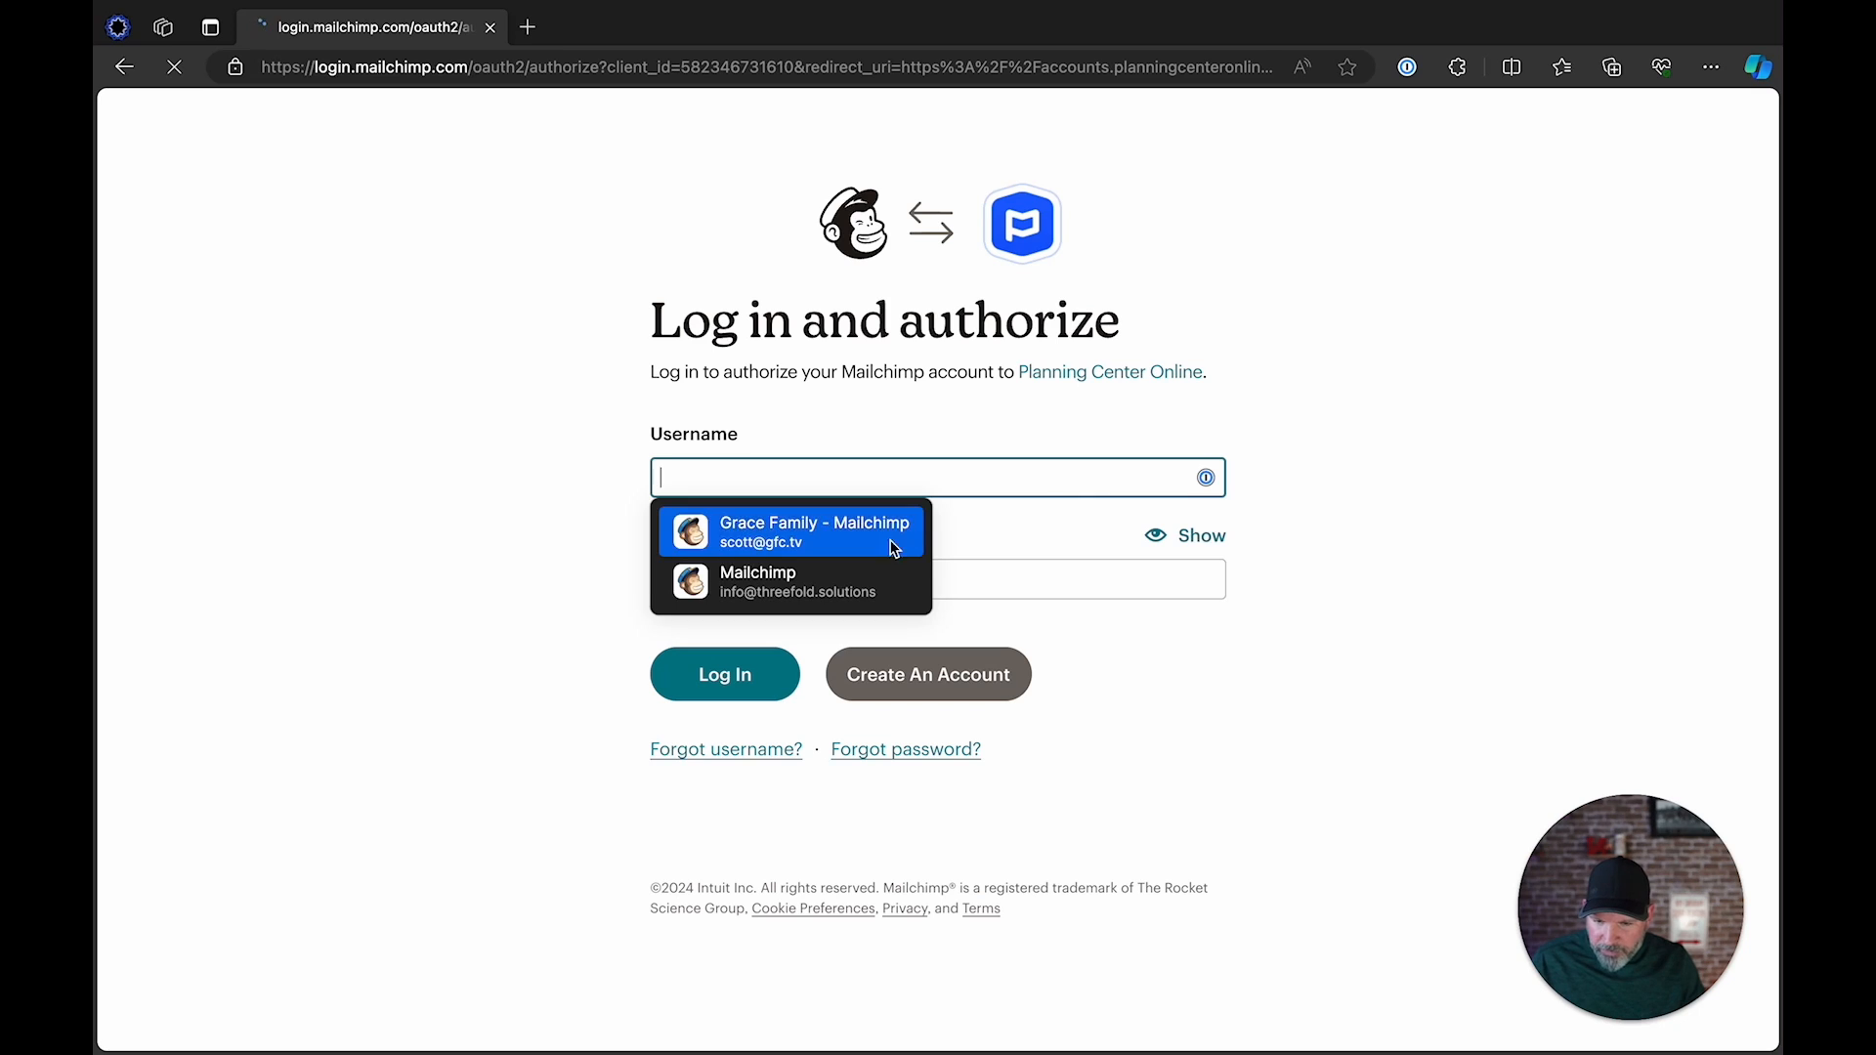
{"action": "left_click", "coordinate": [889, 558]}
{"action": "left_click", "coordinate": [777, 669]}
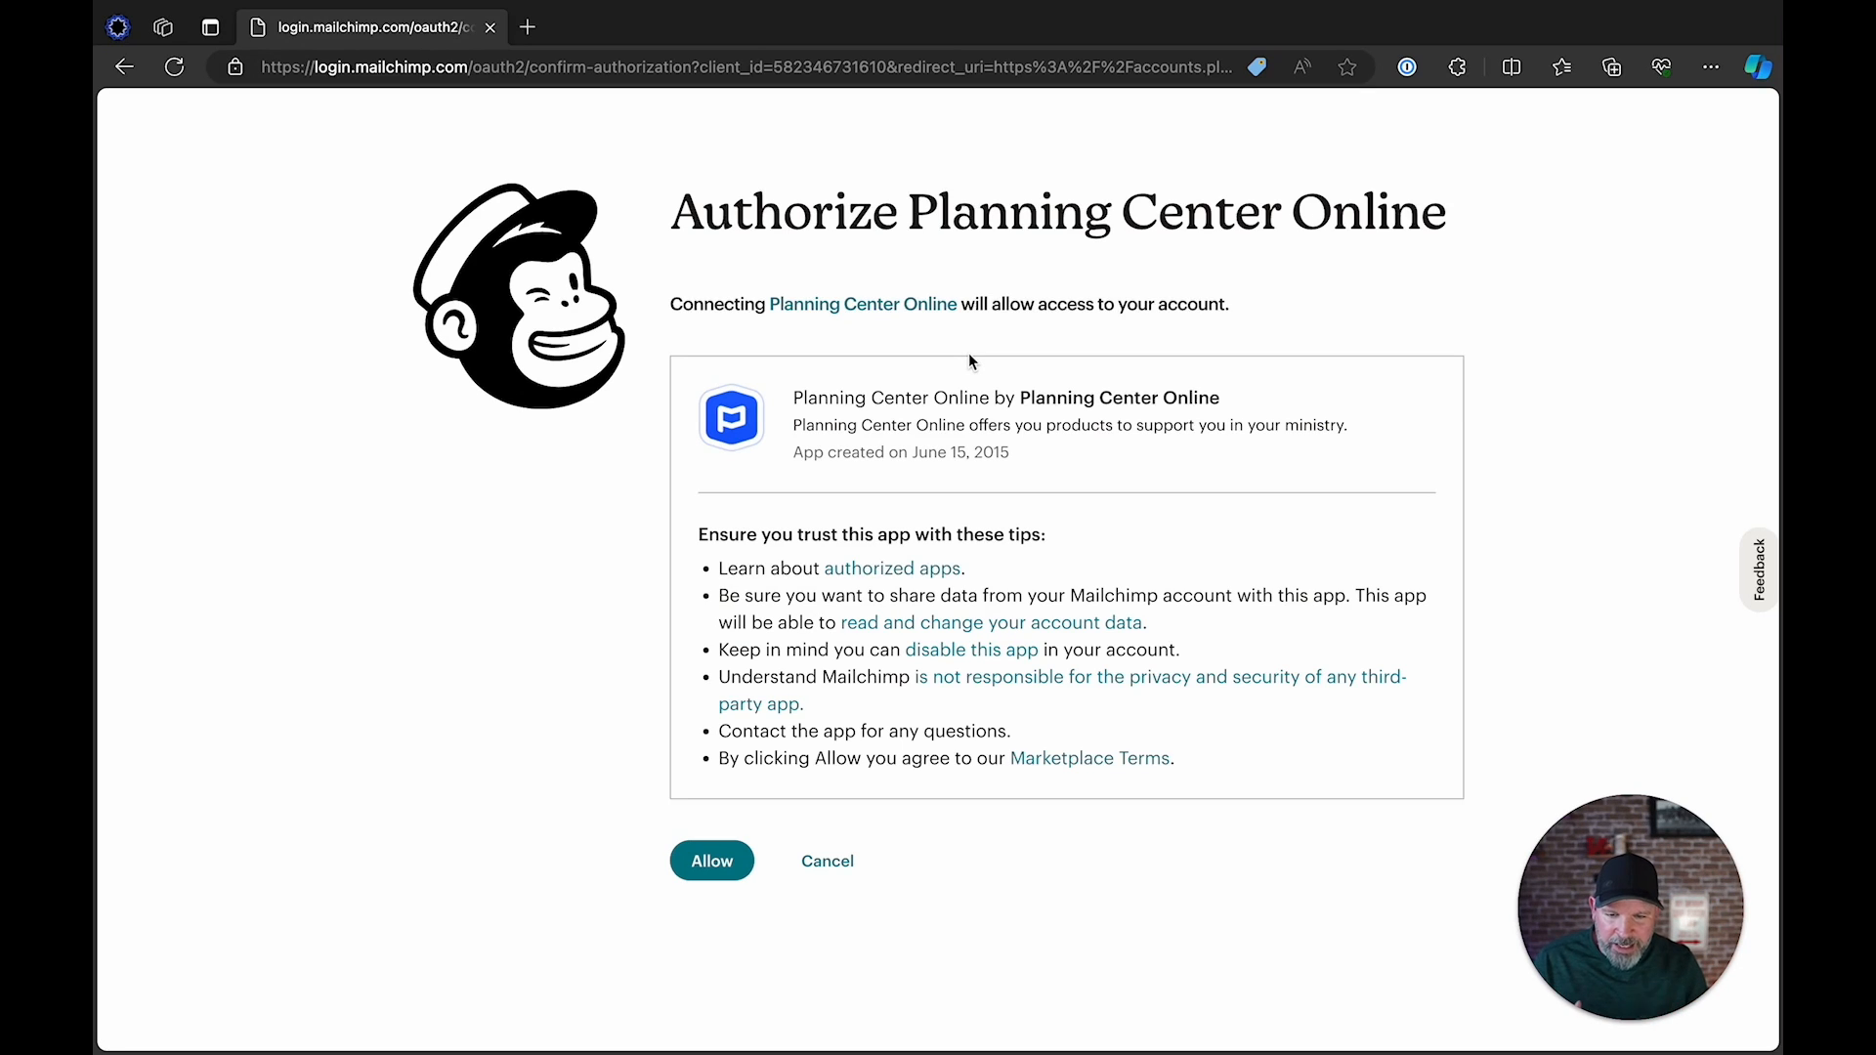
{"action": "left_click", "coordinate": [696, 869]}
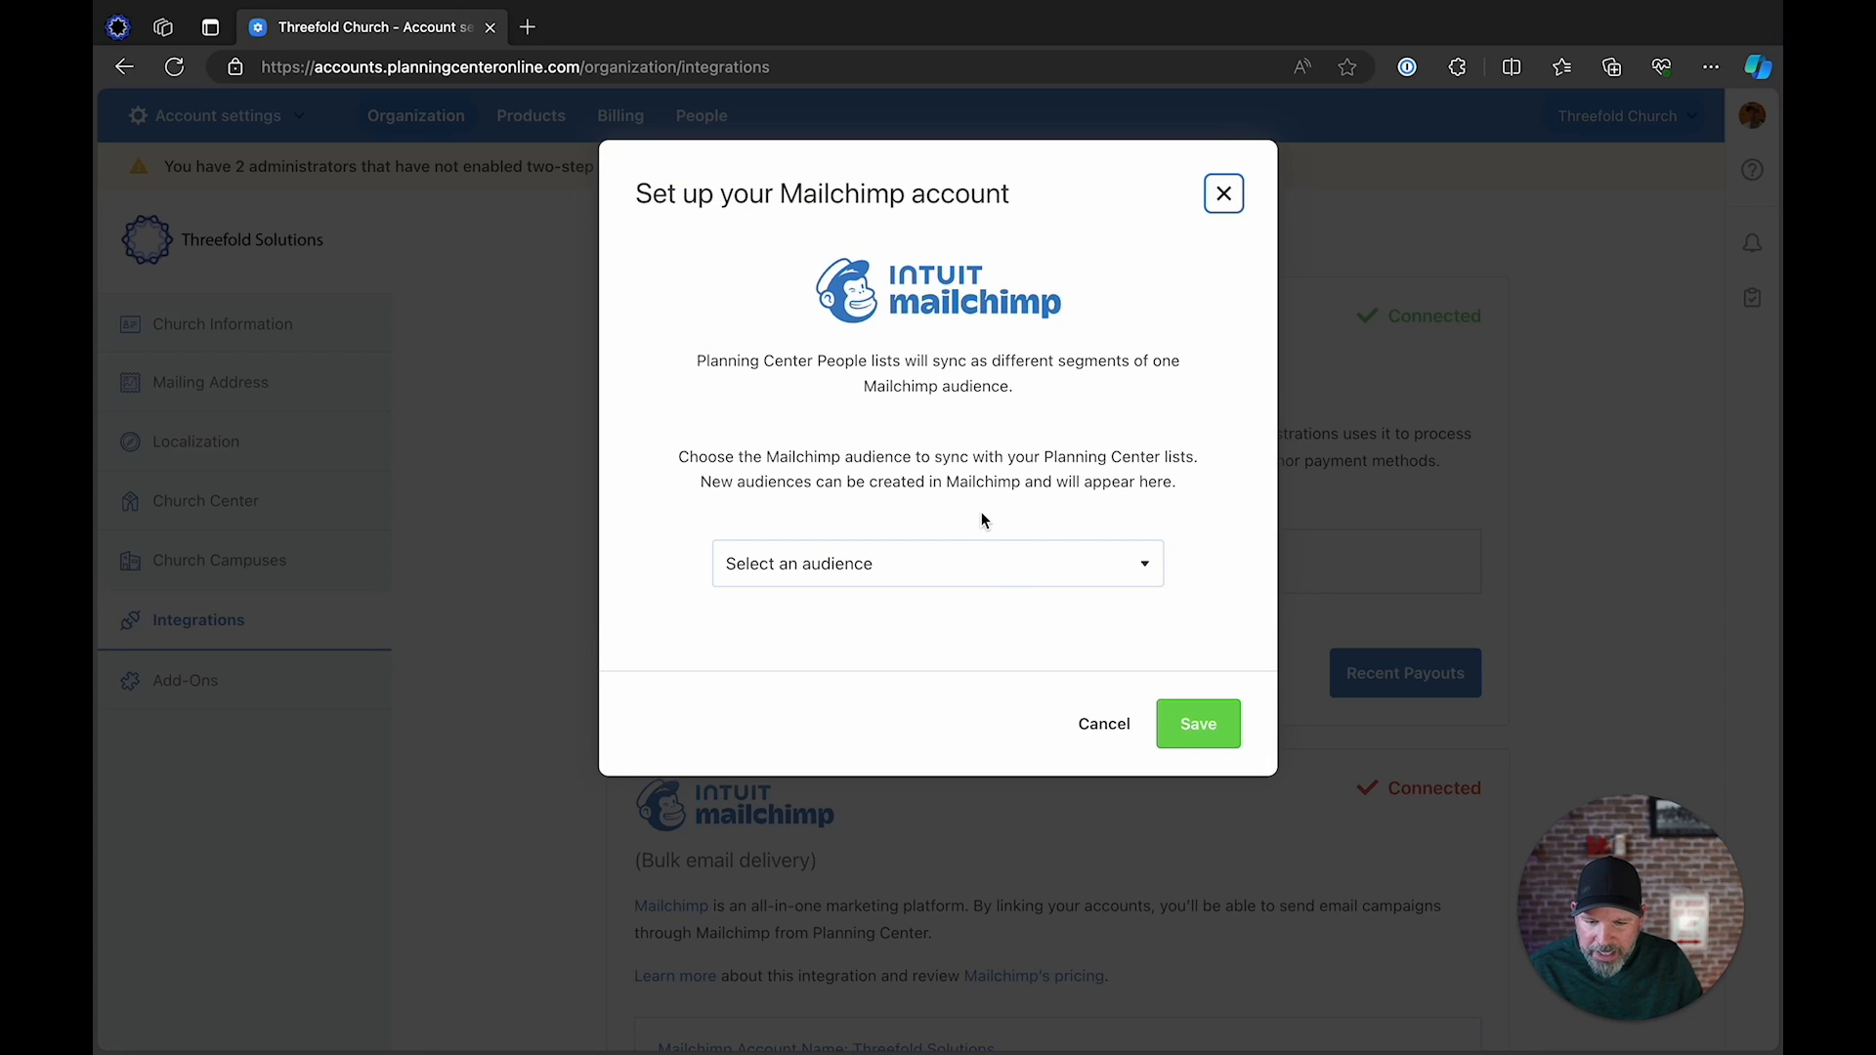
Set Threefold Solutions as the Mailchimp audience that syncs with the lists, save it and review the integration.
{"action": "left_click", "coordinate": [1010, 566]}
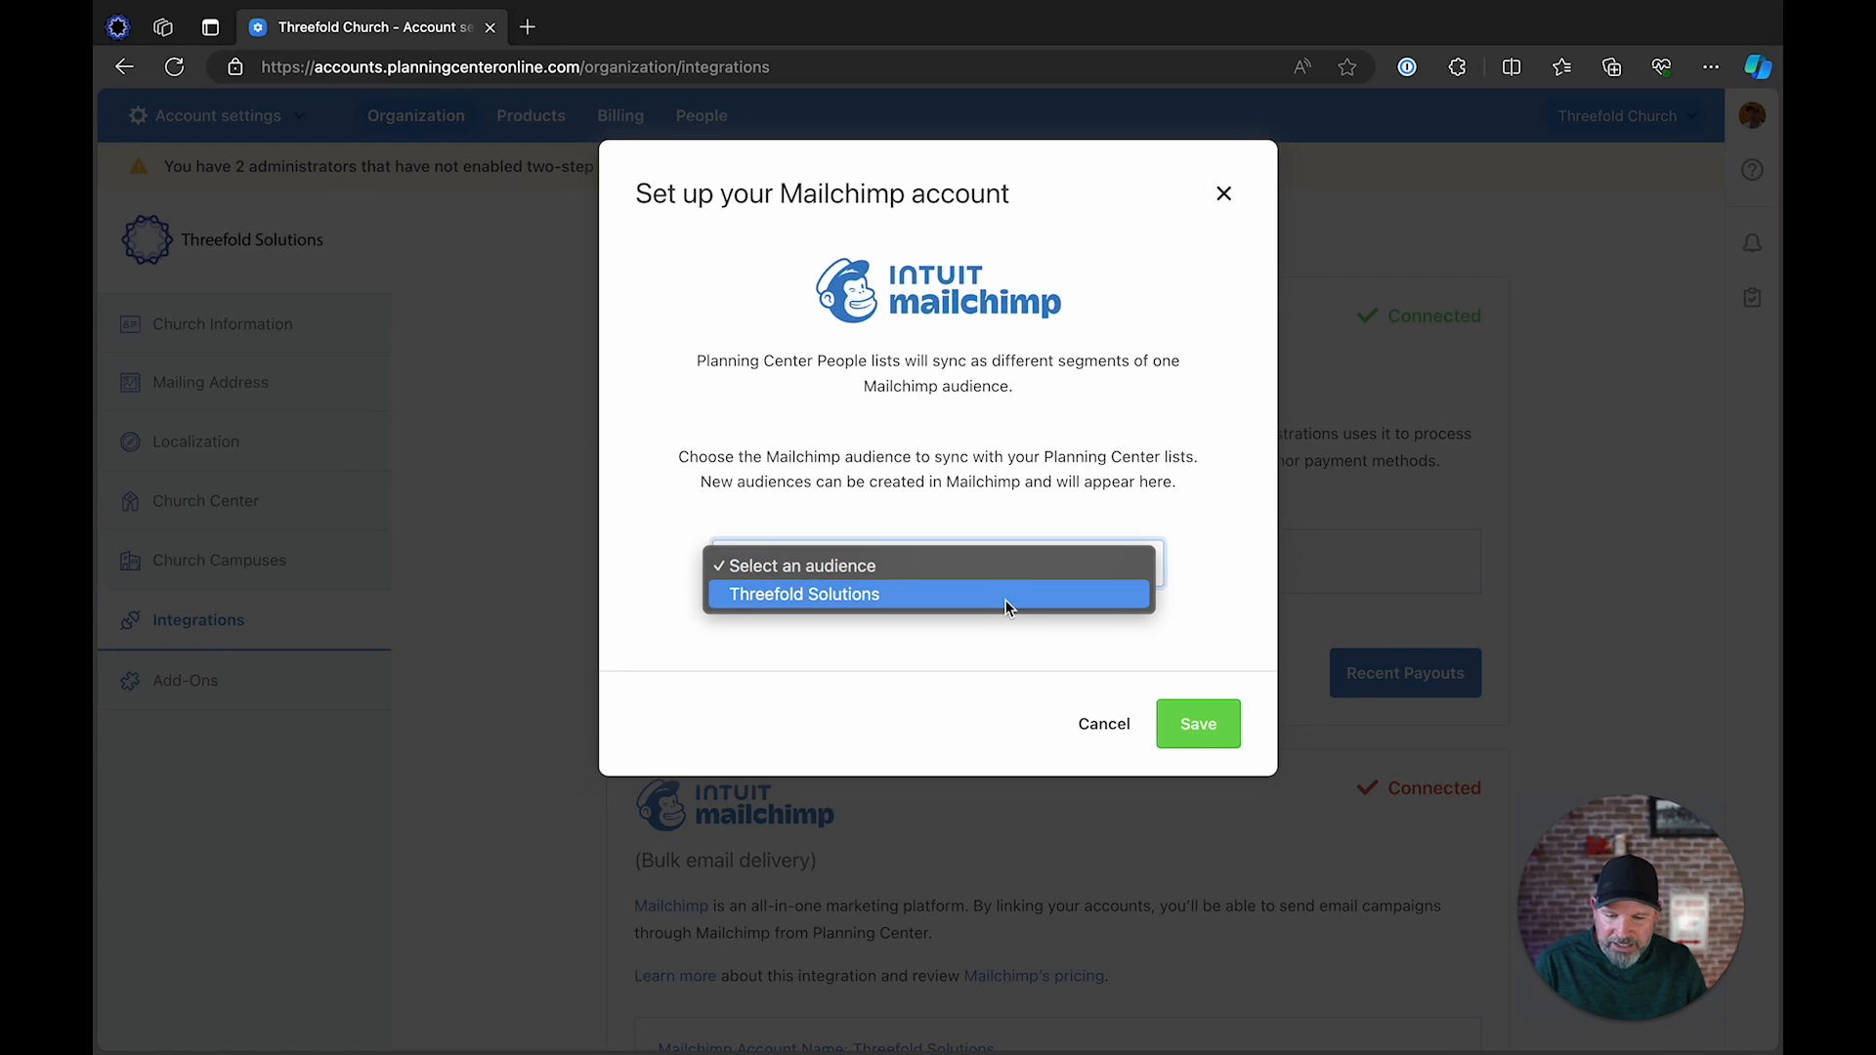
{"action": "left_click", "coordinate": [1007, 598]}
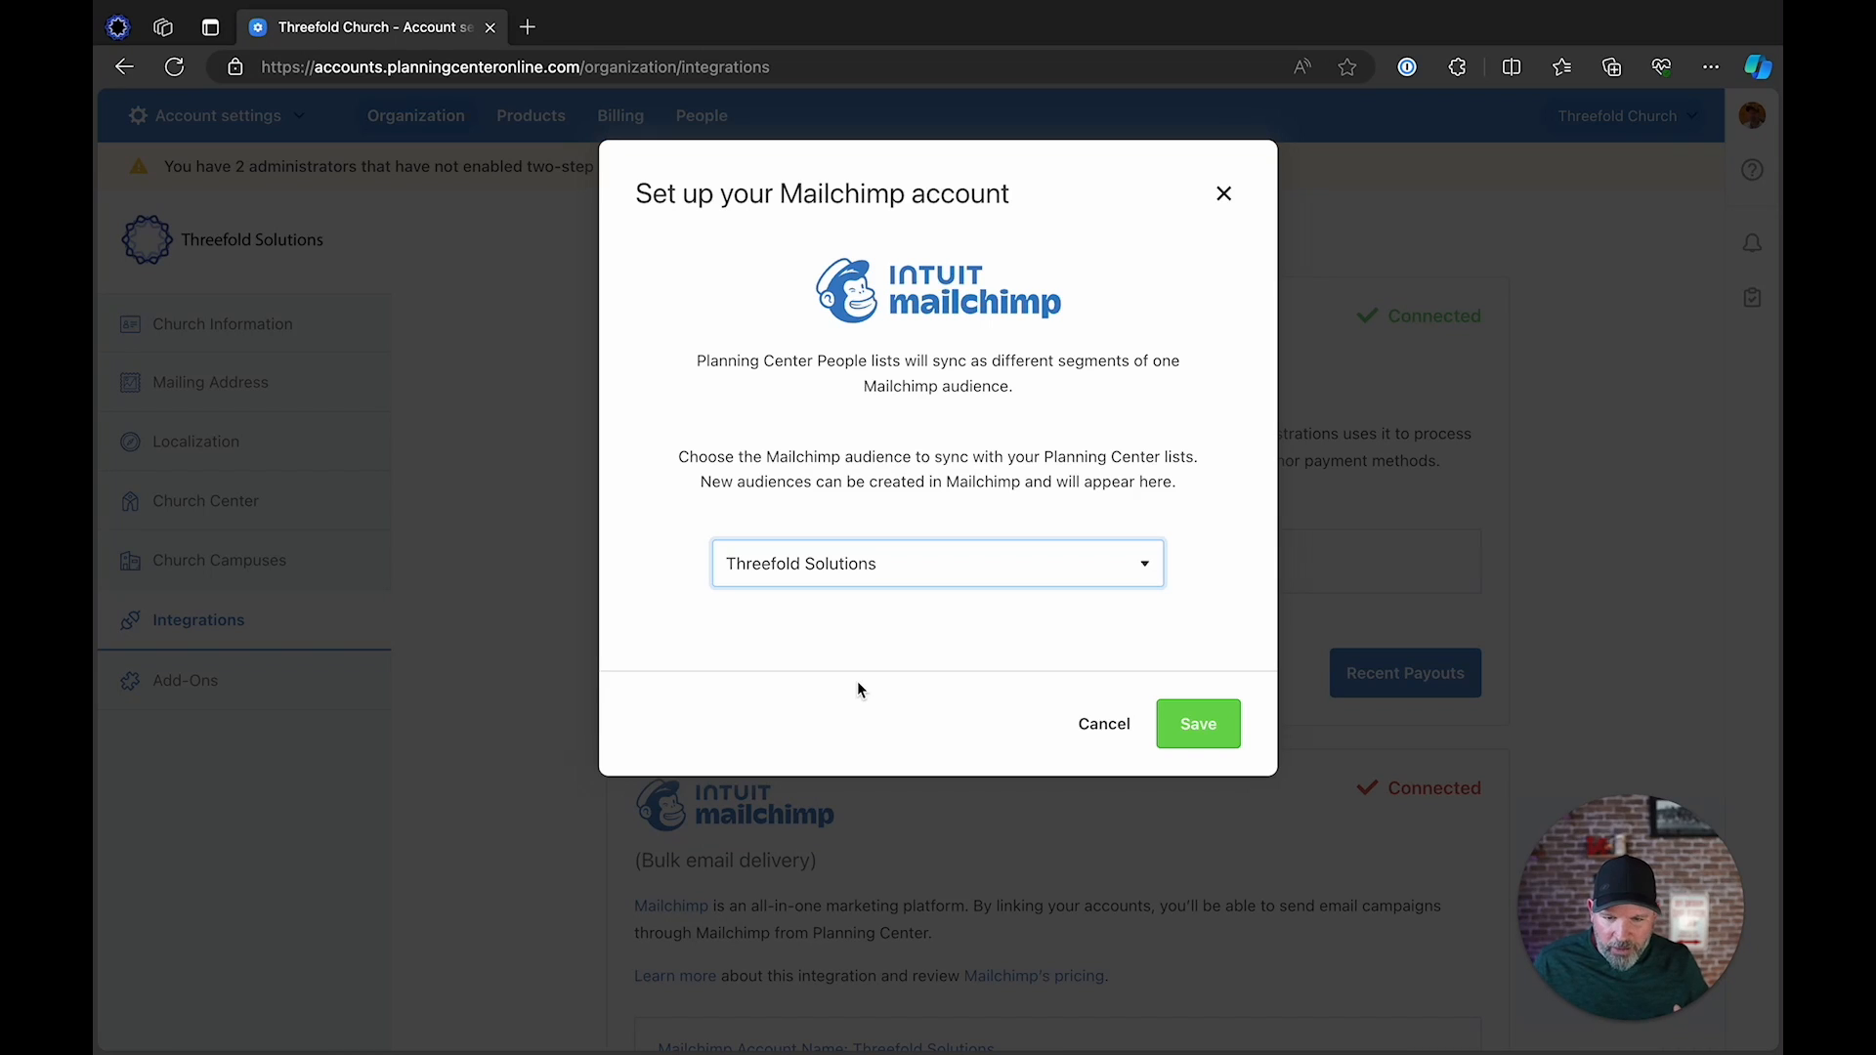
{"action": "left_click", "coordinate": [1200, 735]}
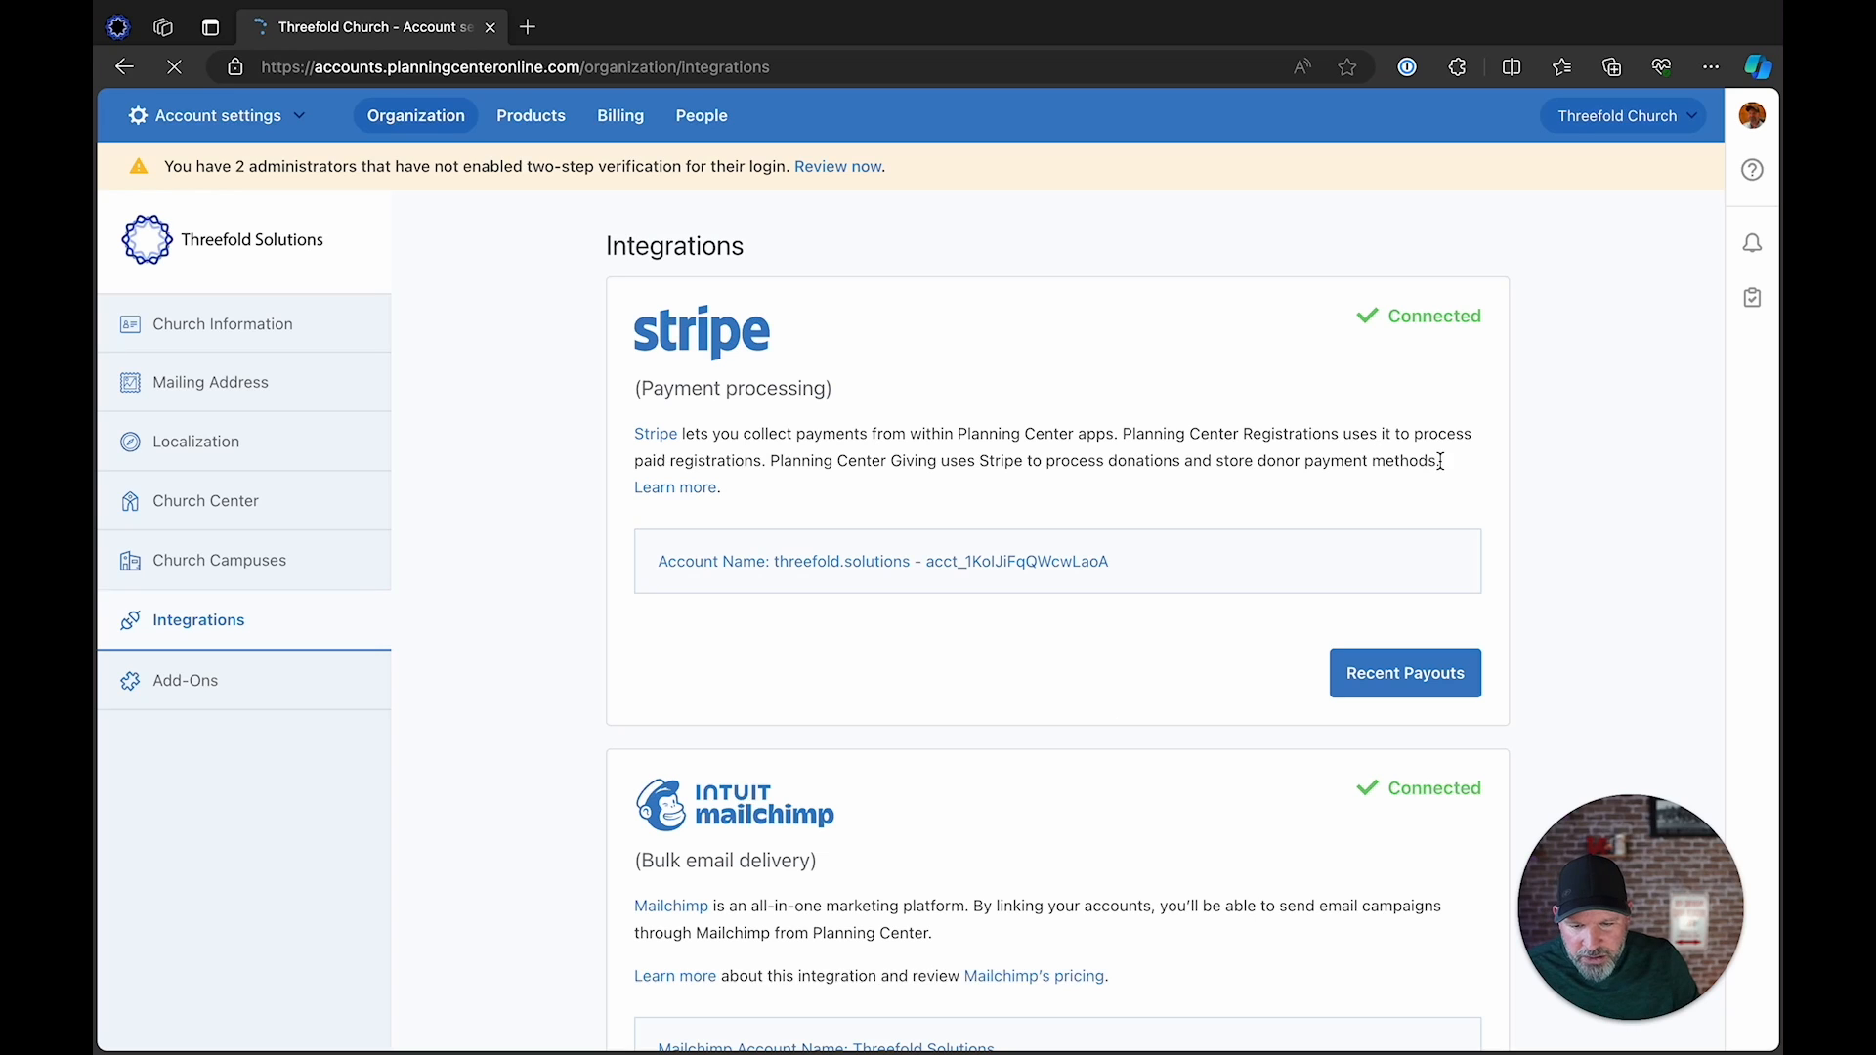
{"action": "scroll", "coordinate": [1145, 617], "scroll_direction": "down", "scroll_amount": 5}
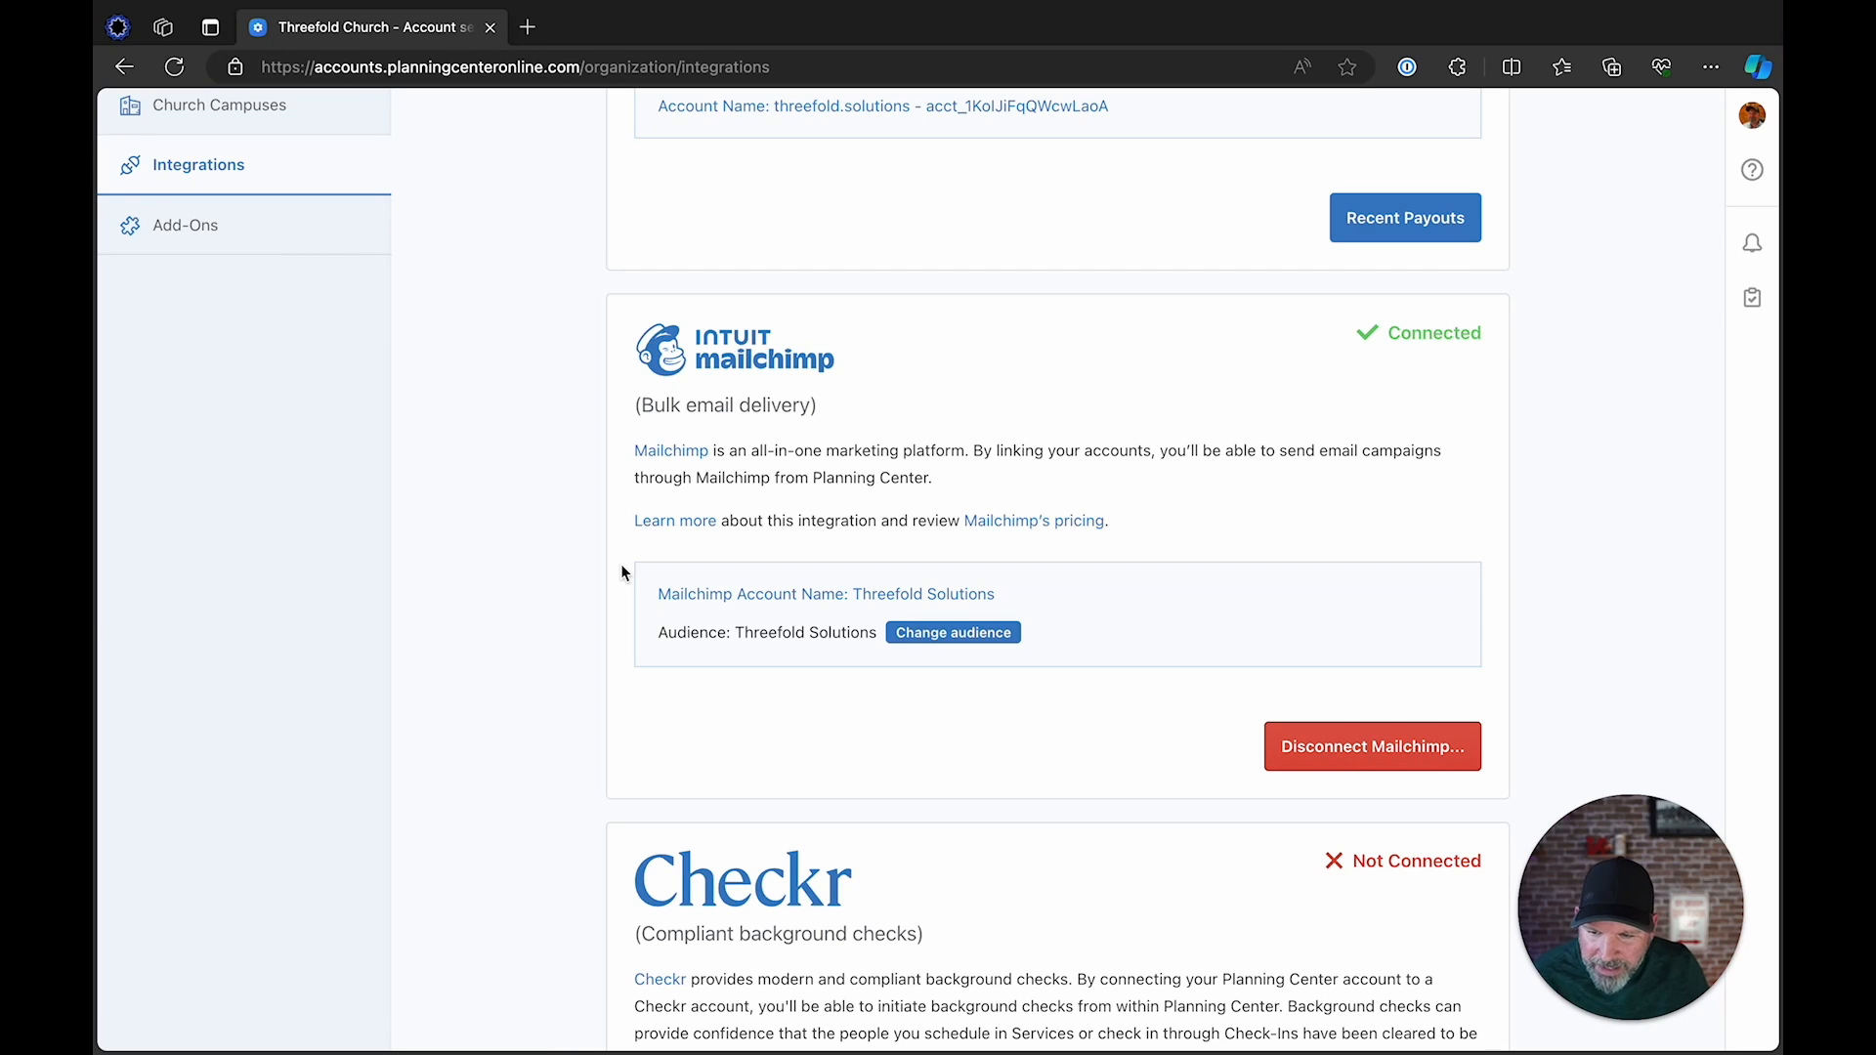
{"action": "scroll", "coordinate": [571, 469], "scroll_direction": "up", "scroll_amount": 4}
{"action": "scroll", "coordinate": [571, 465], "scroll_direction": "up", "scroll_amount": 1}
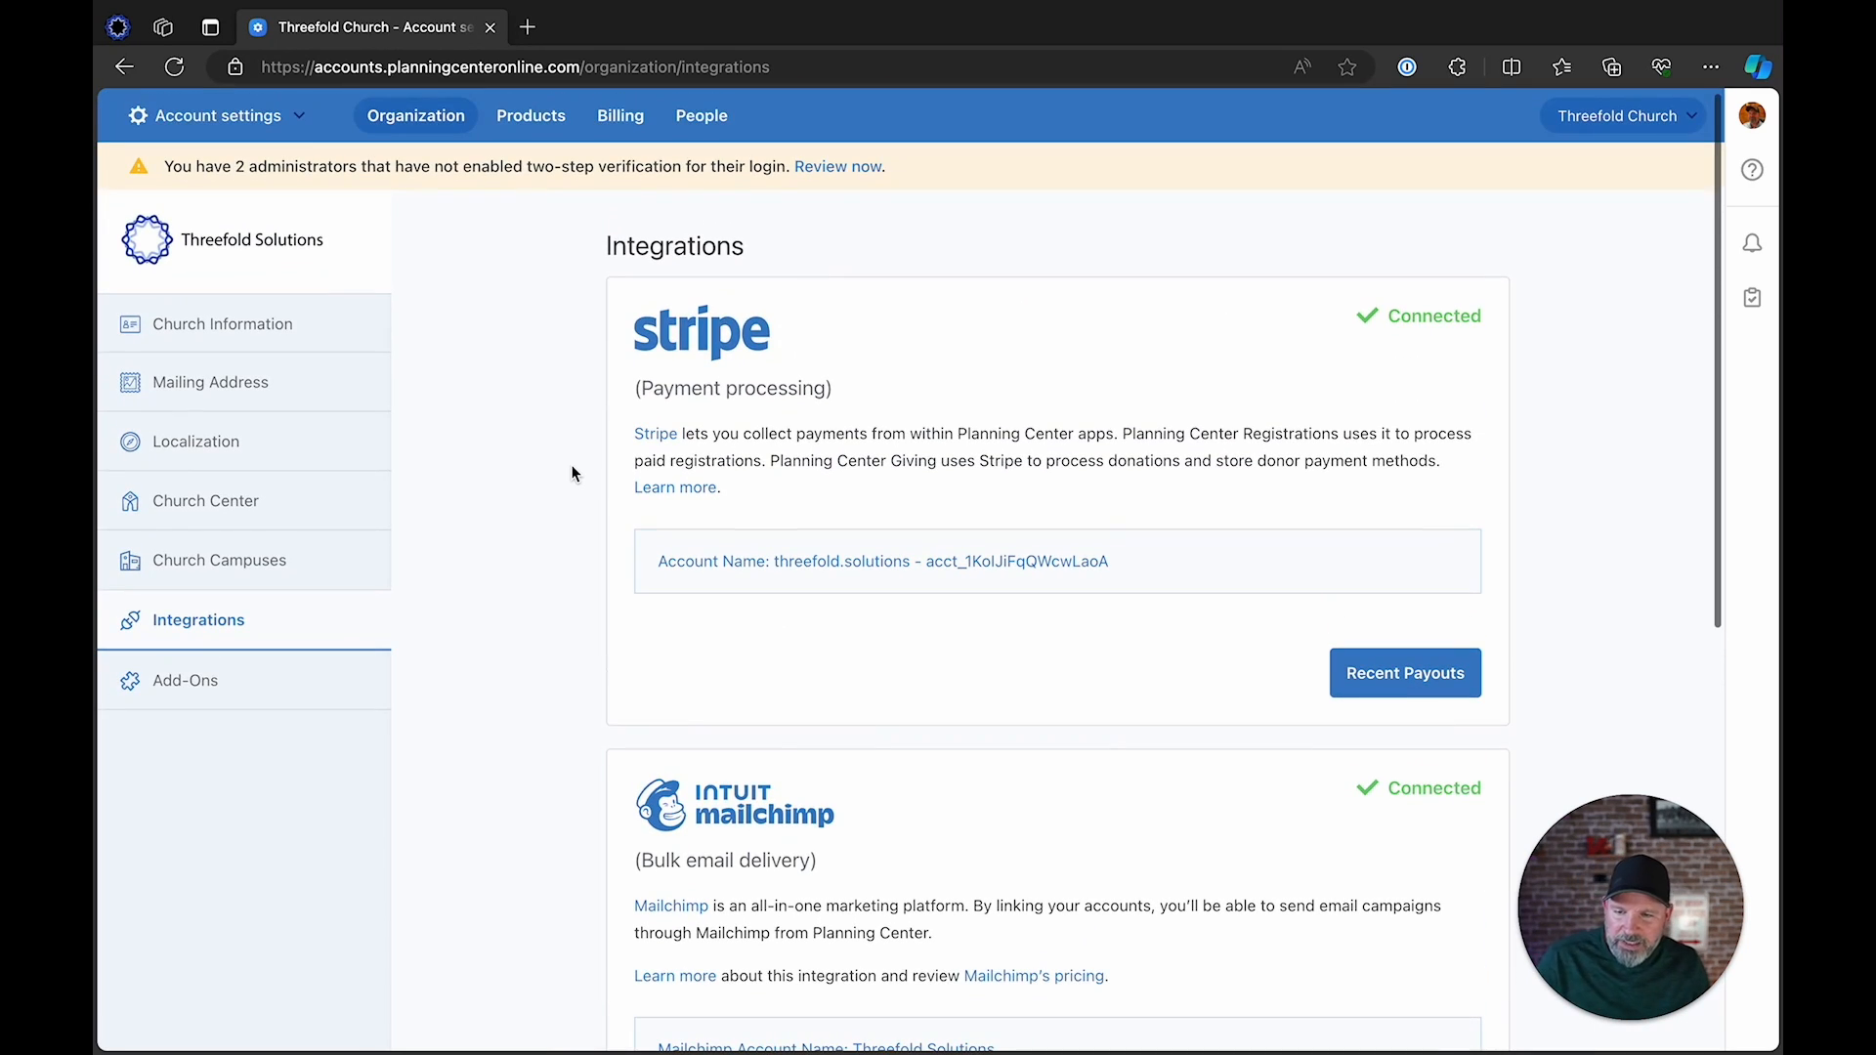
Go to the People lists and open the settings of the list "Campus is 'Threefold Church Roanoke'".
{"action": "left_click", "coordinate": [241, 118]}
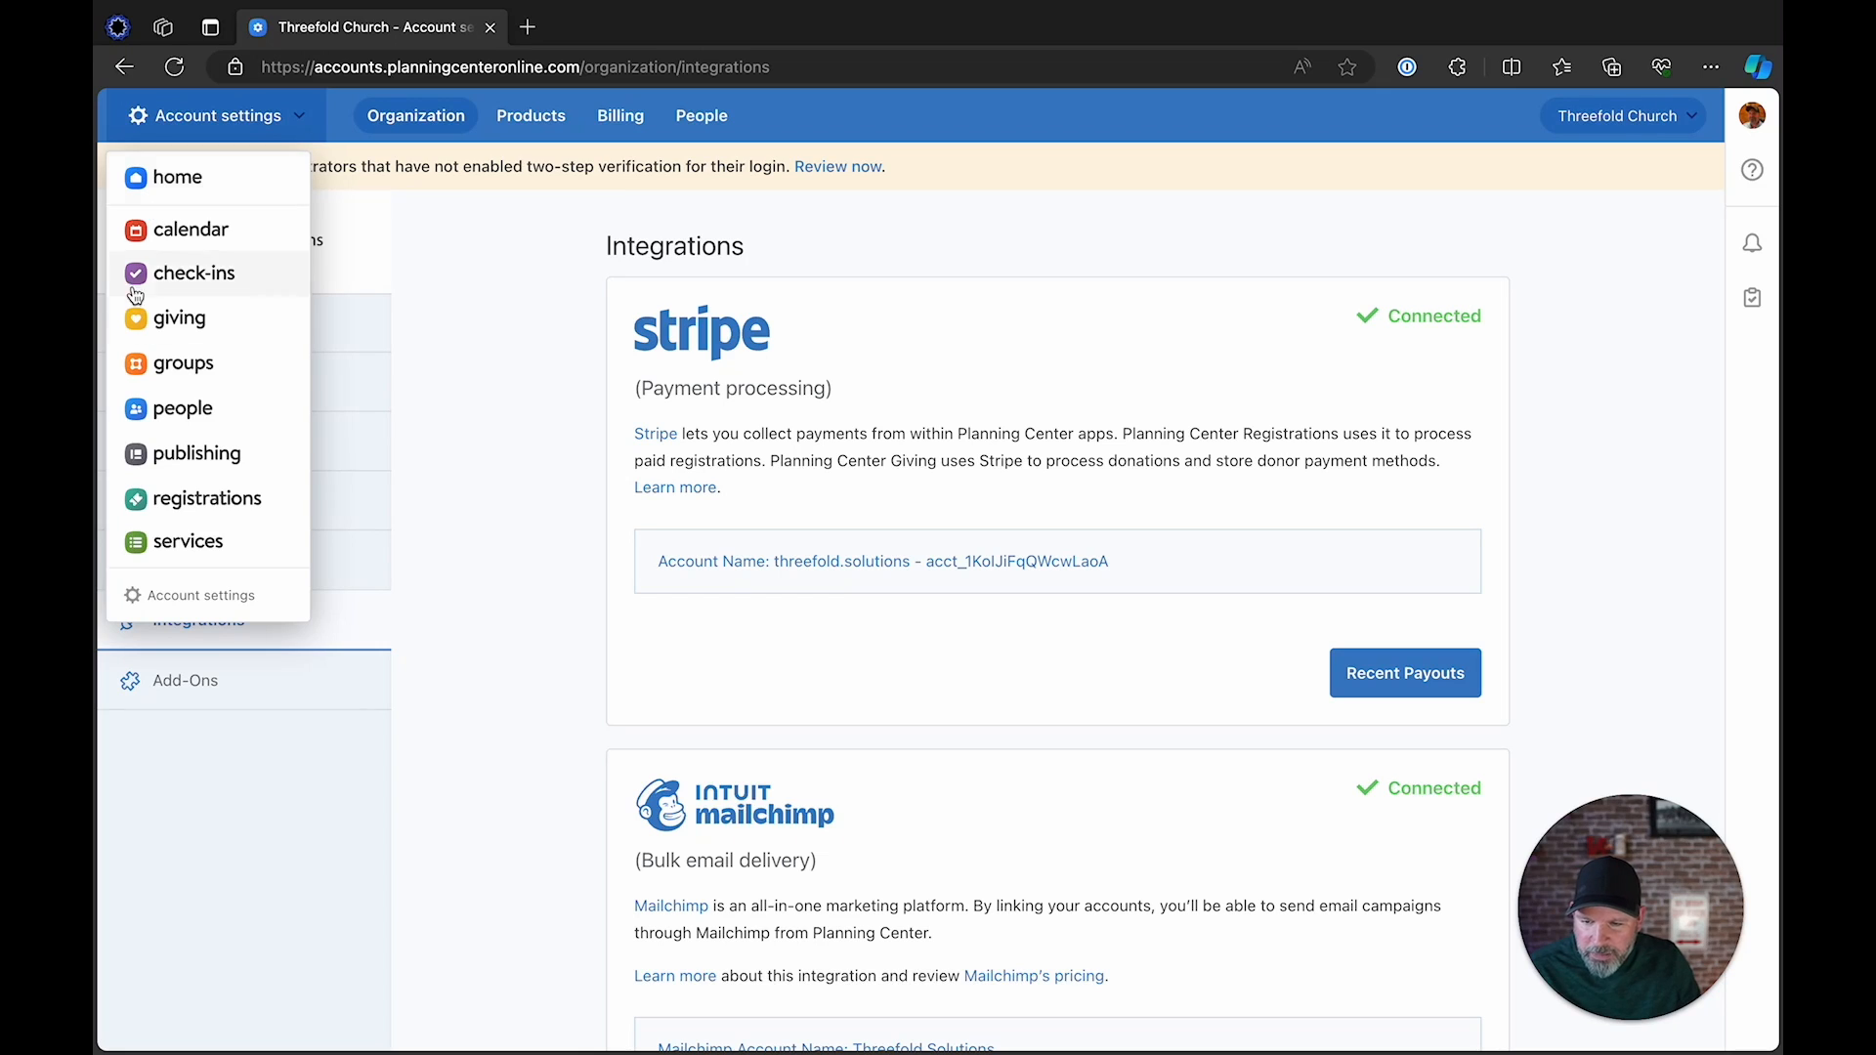
{"action": "left_click", "coordinate": [185, 409]}
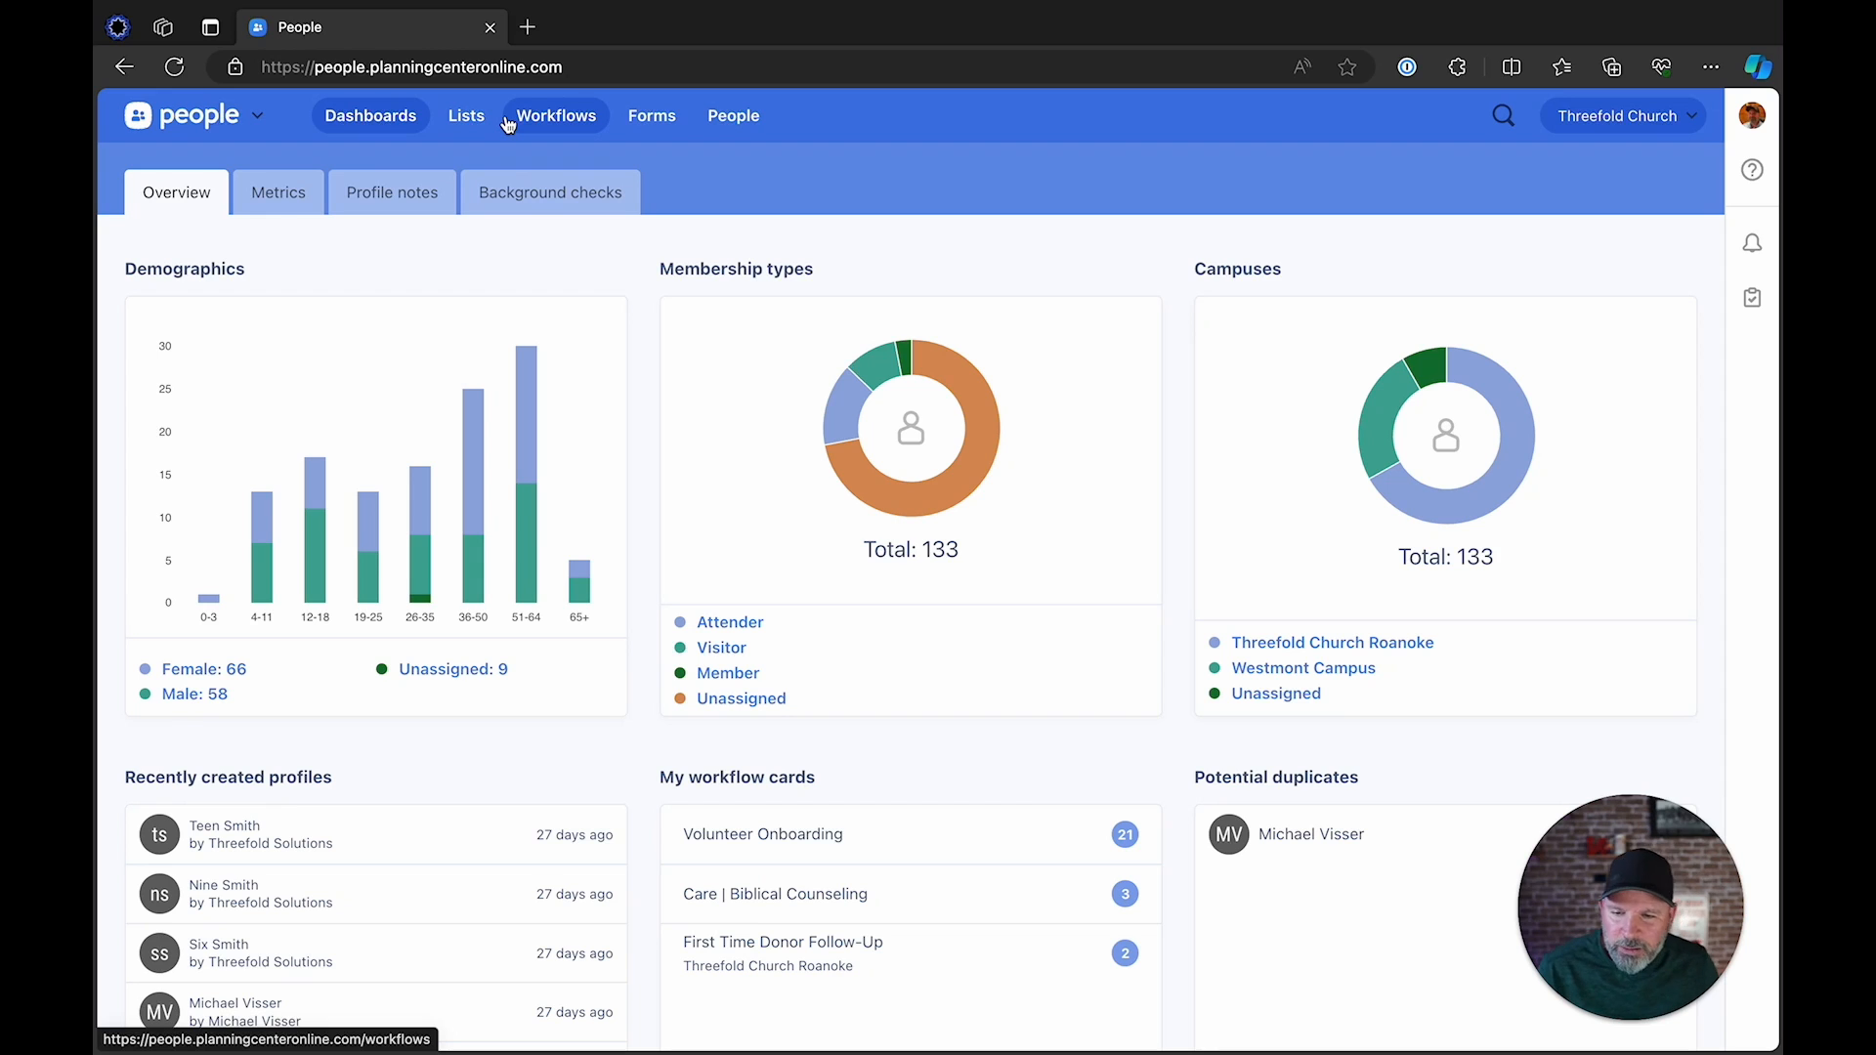
{"action": "left_click", "coordinate": [471, 119]}
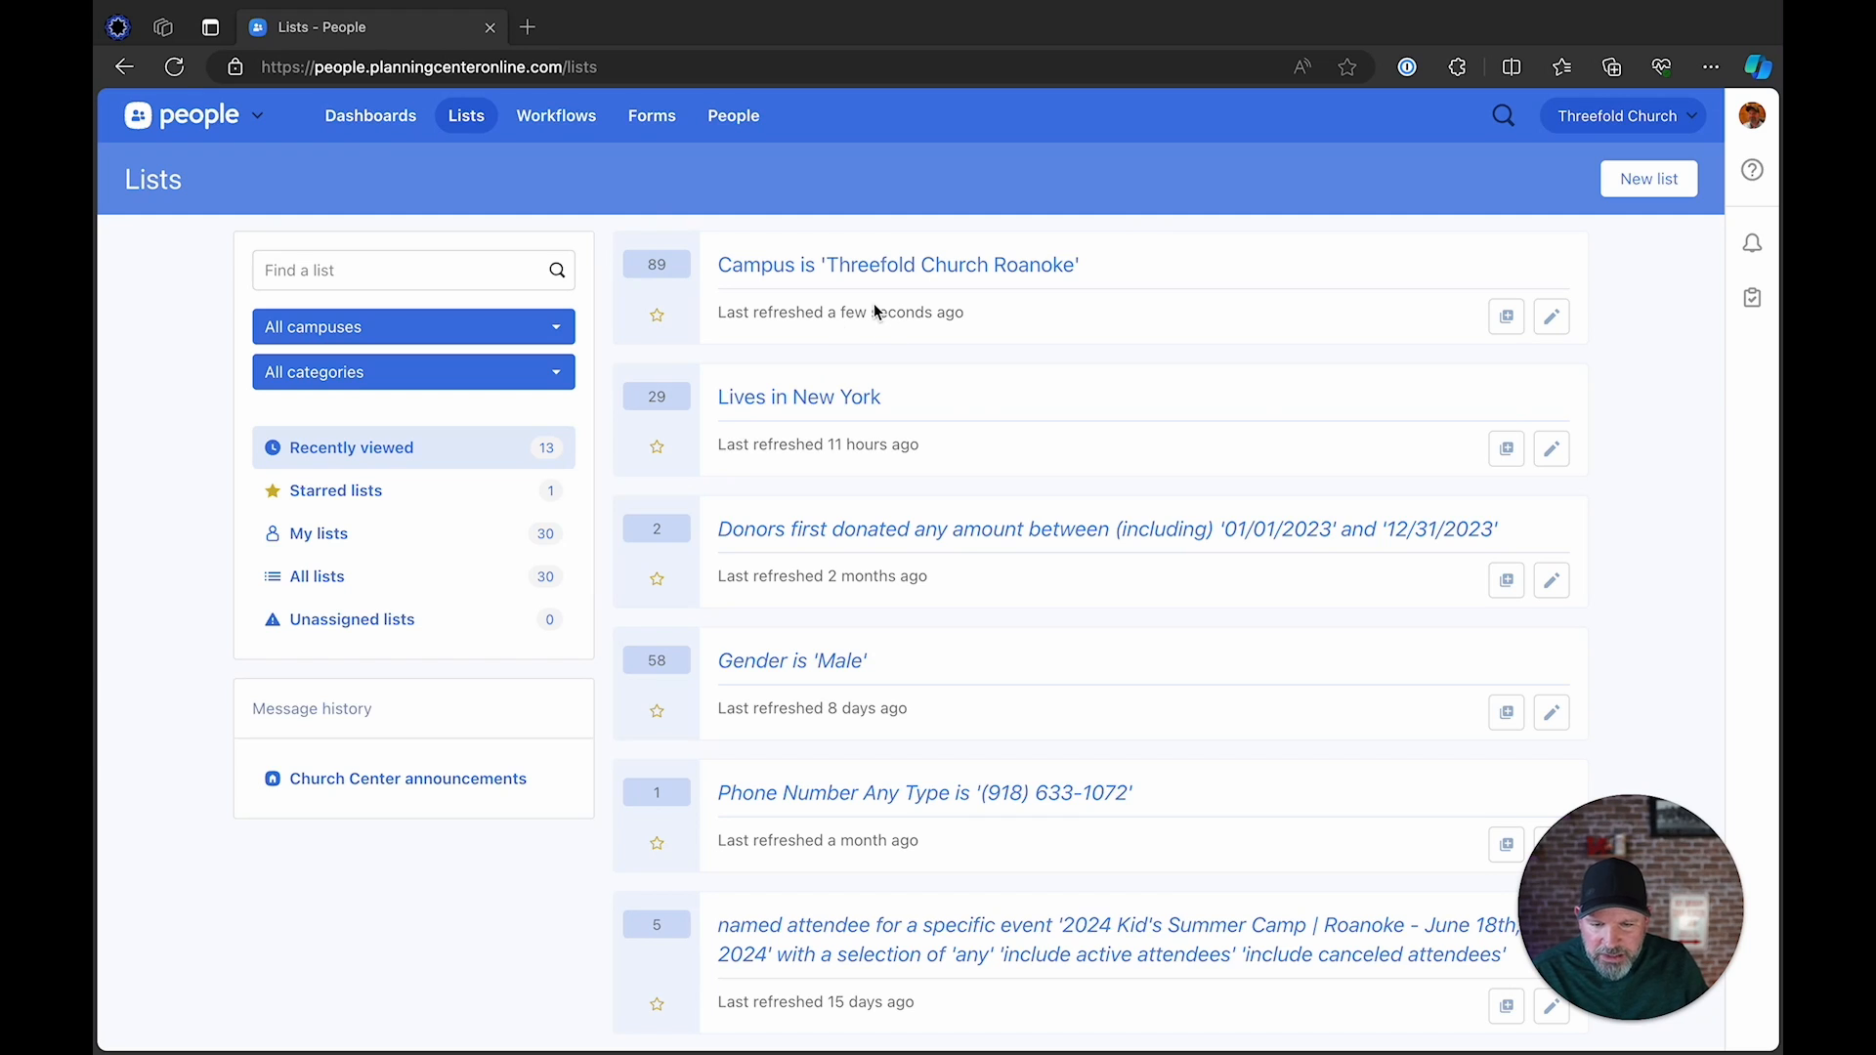
{"action": "left_click", "coordinate": [974, 270]}
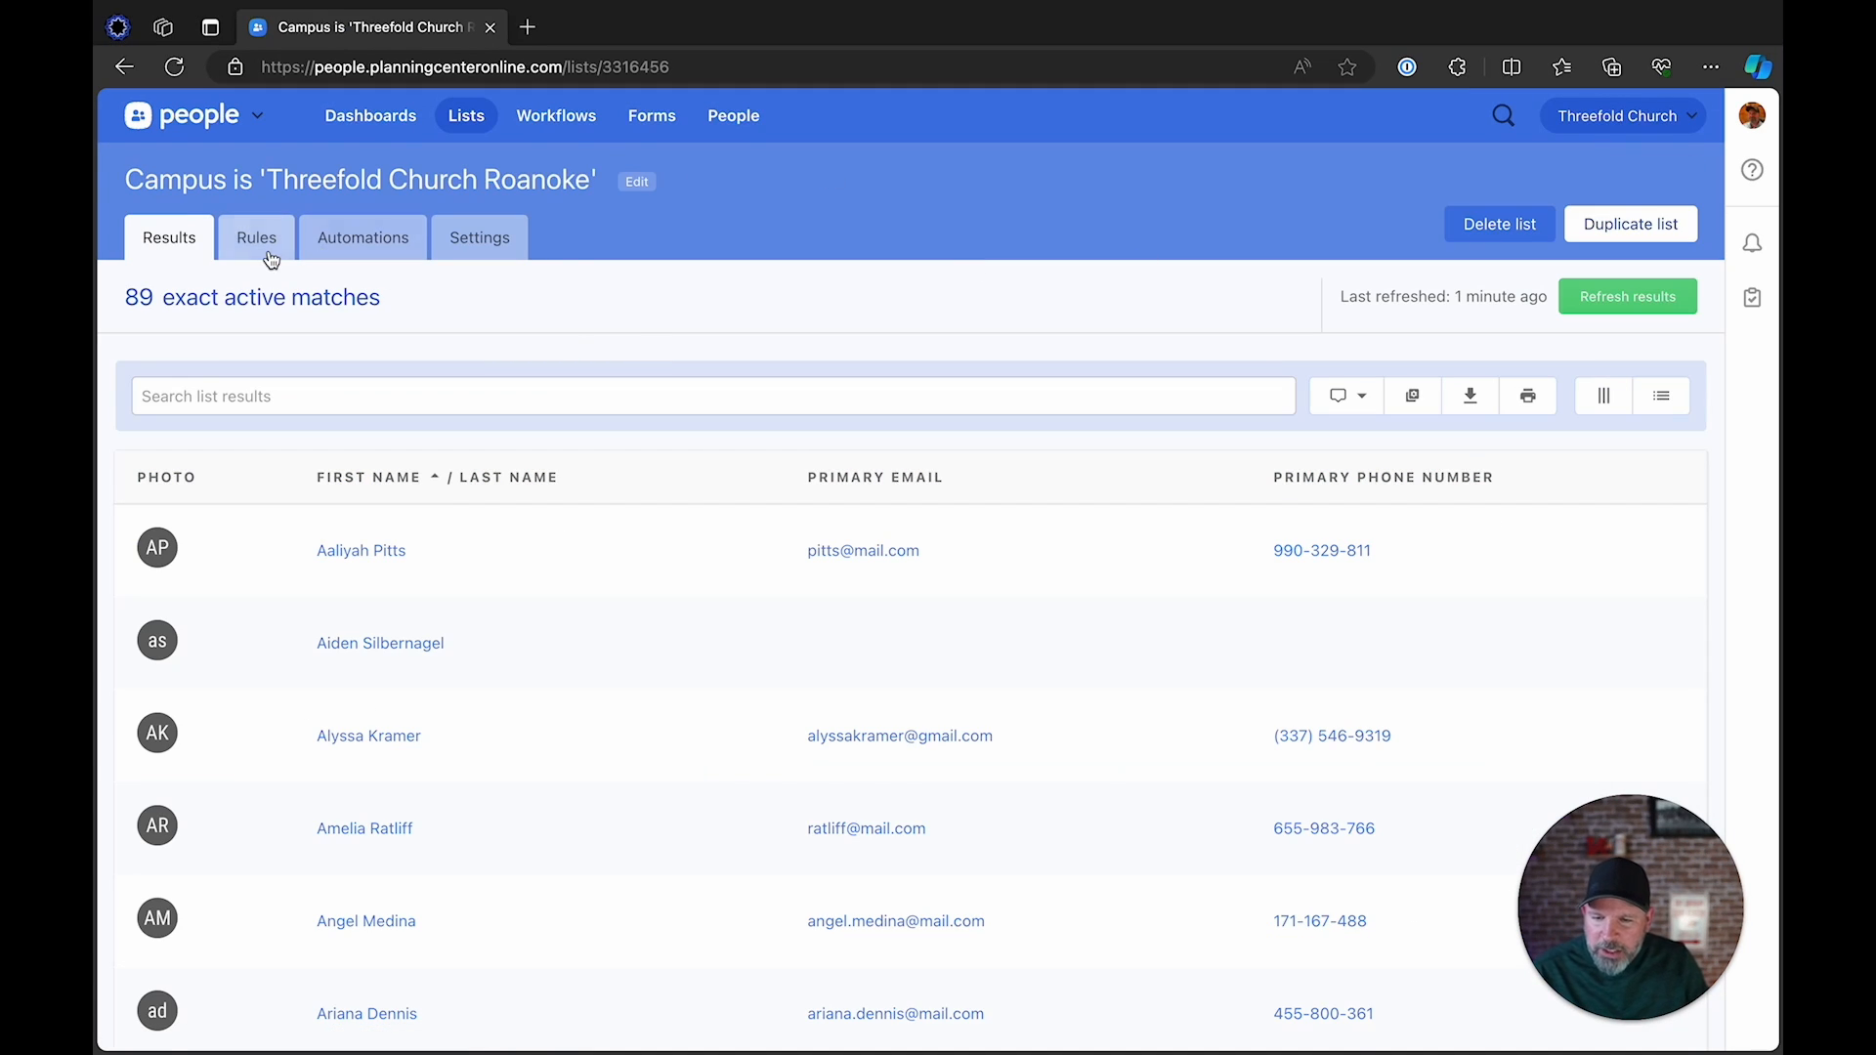
{"action": "left_click", "coordinate": [471, 241]}
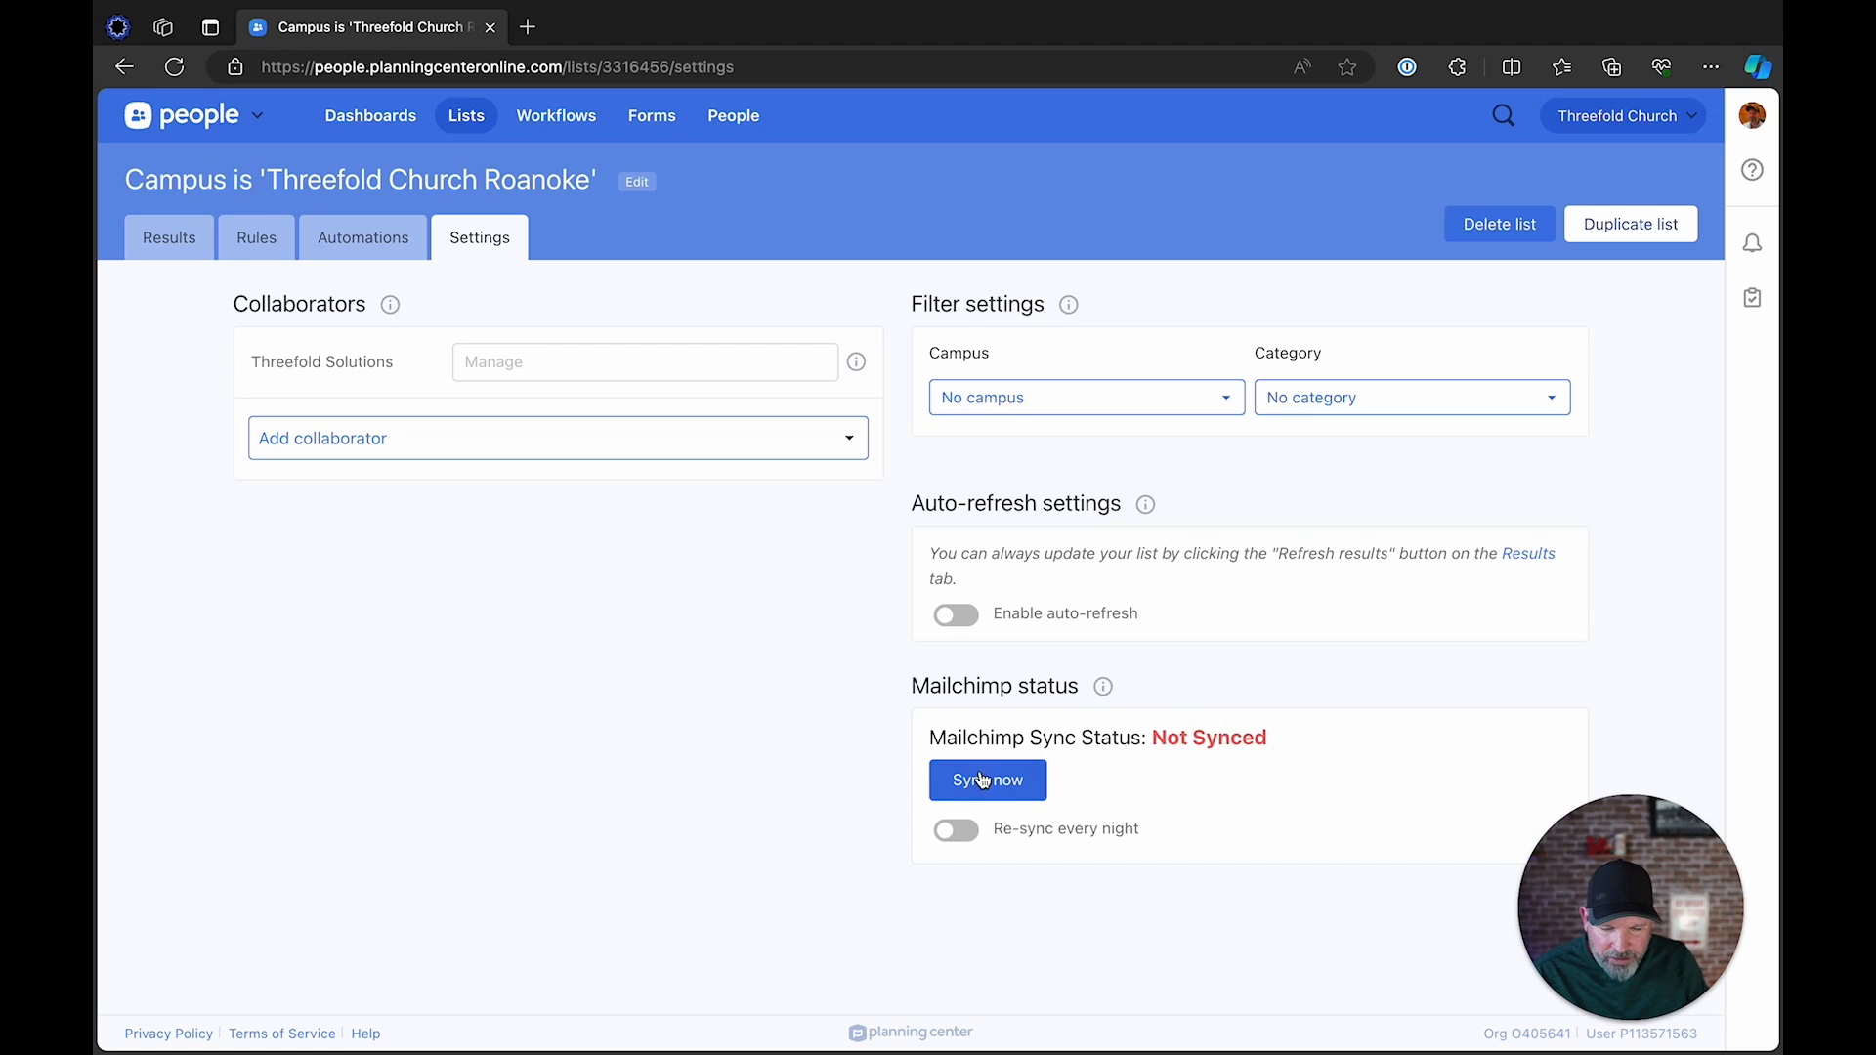
{"action": "left_click", "coordinate": [1008, 792]}
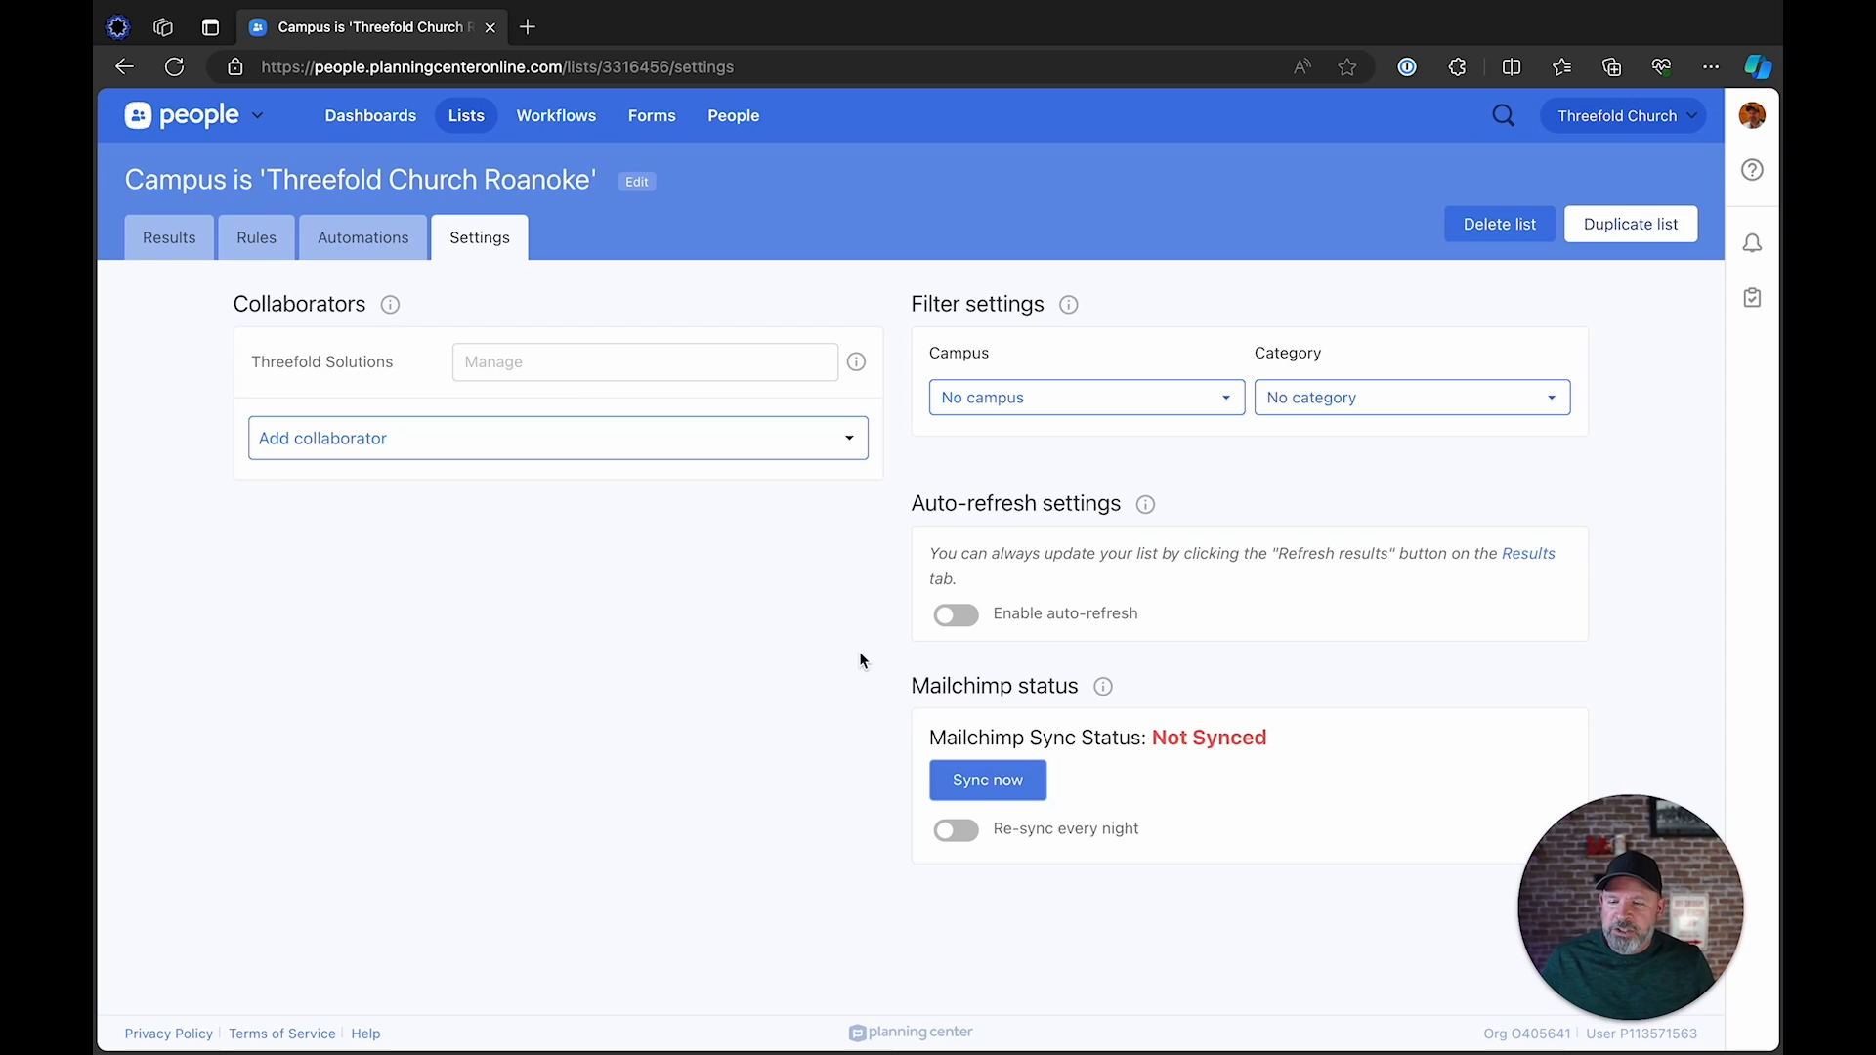
Rename the list to "Roanoke Campus List" and save the new name.
{"action": "left_click", "coordinate": [639, 186]}
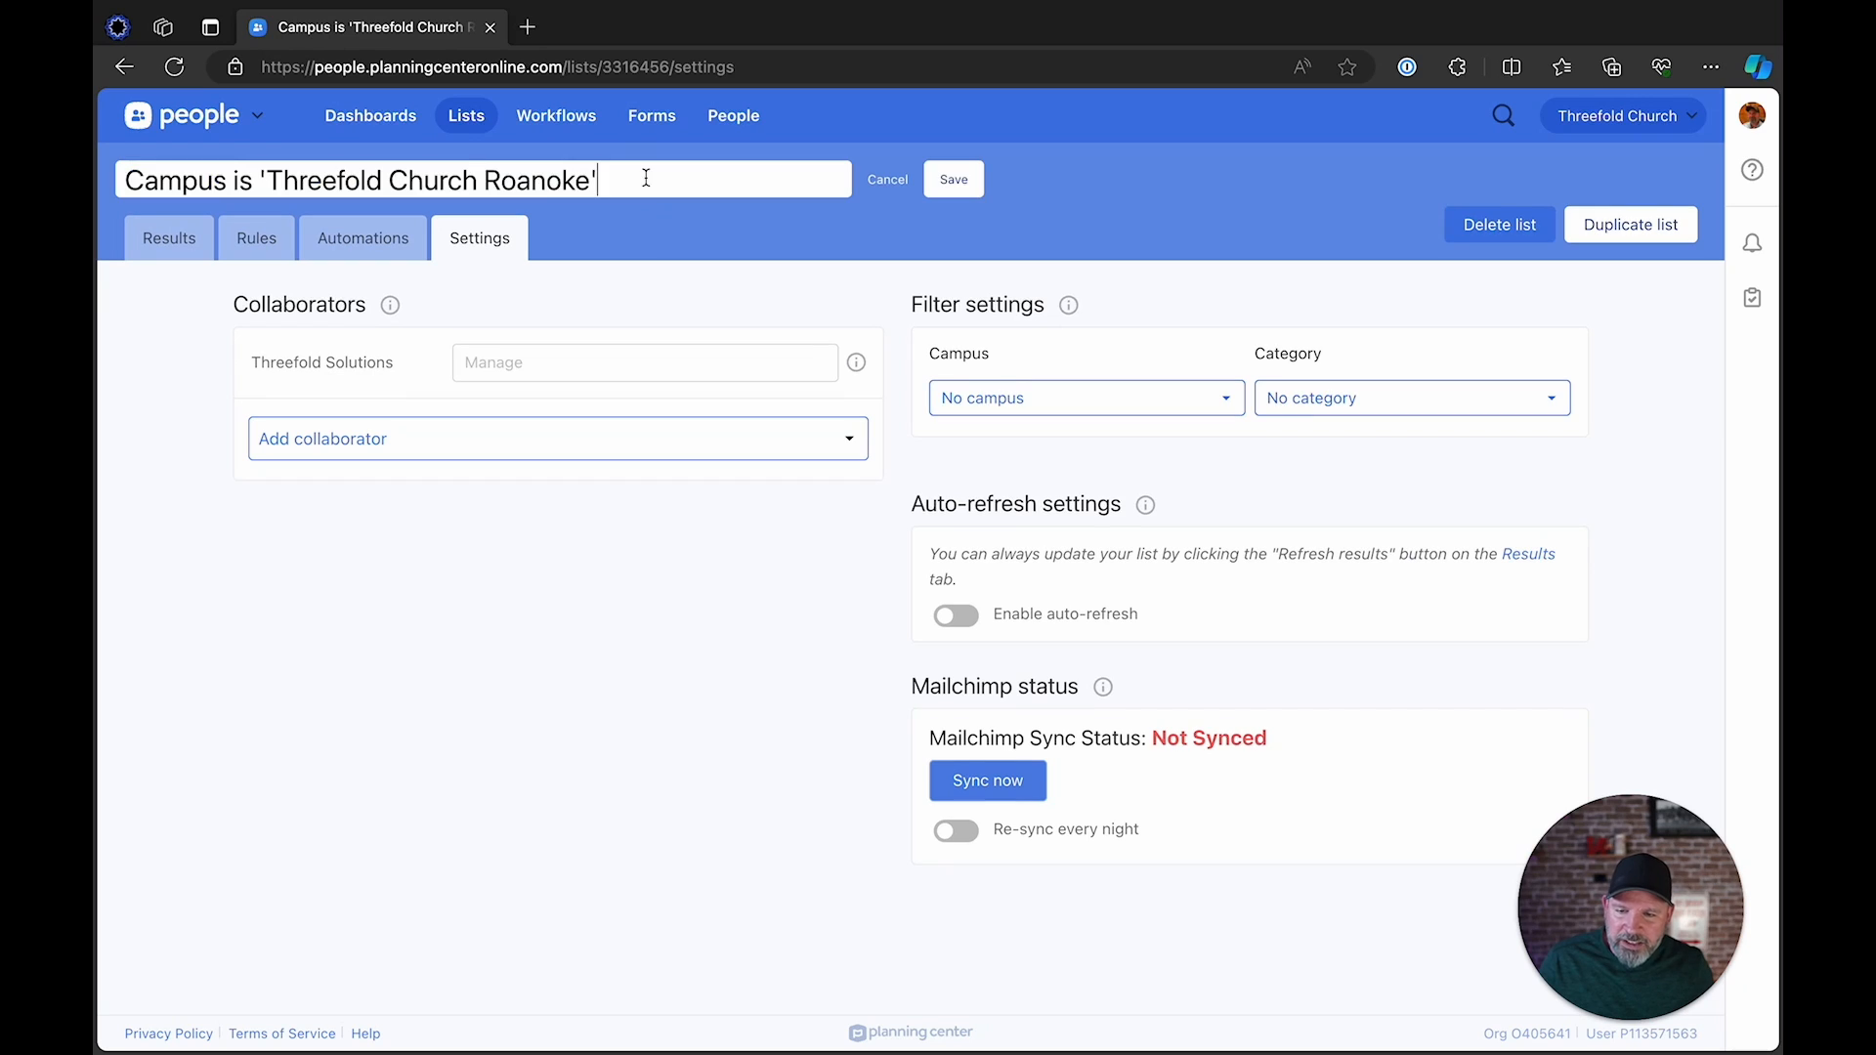
{"action": "triple_click", "coordinate": [626, 175]}
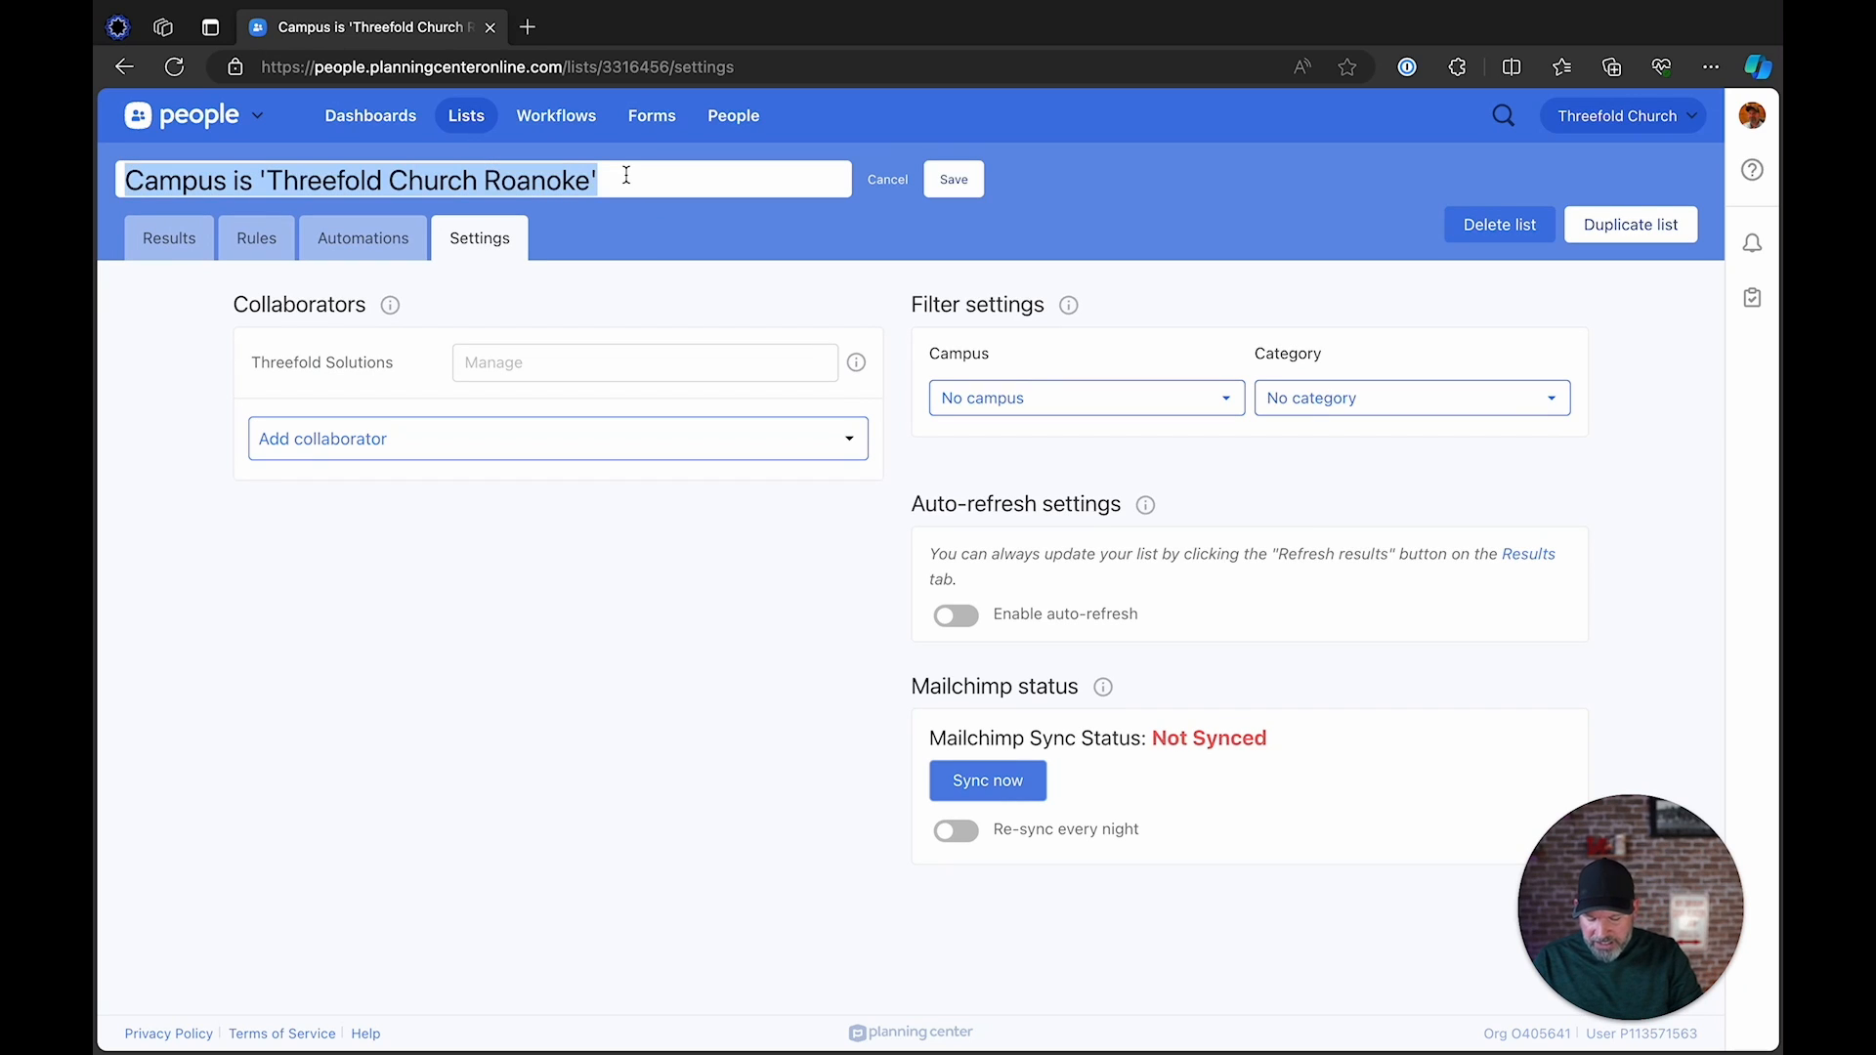
{"action": "type", "text": "Ro"}
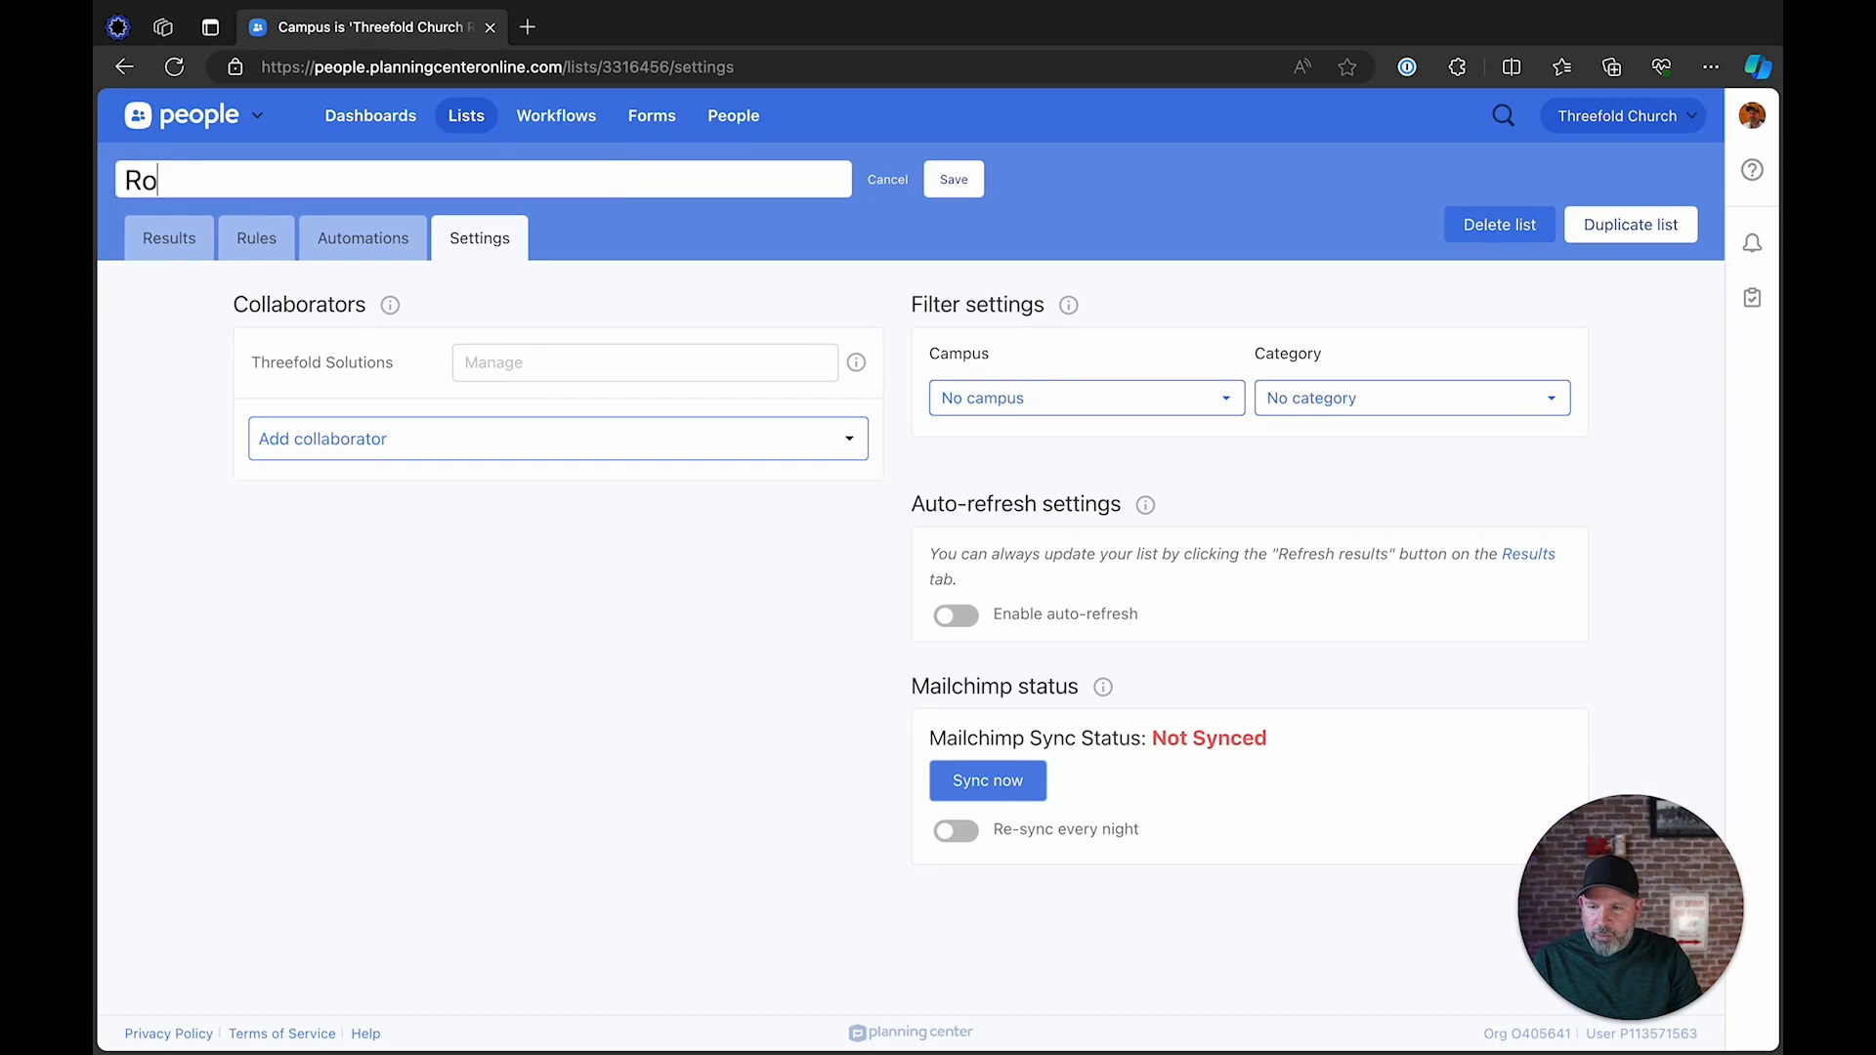
{"action": "type", "text": "anoke Campus List"}
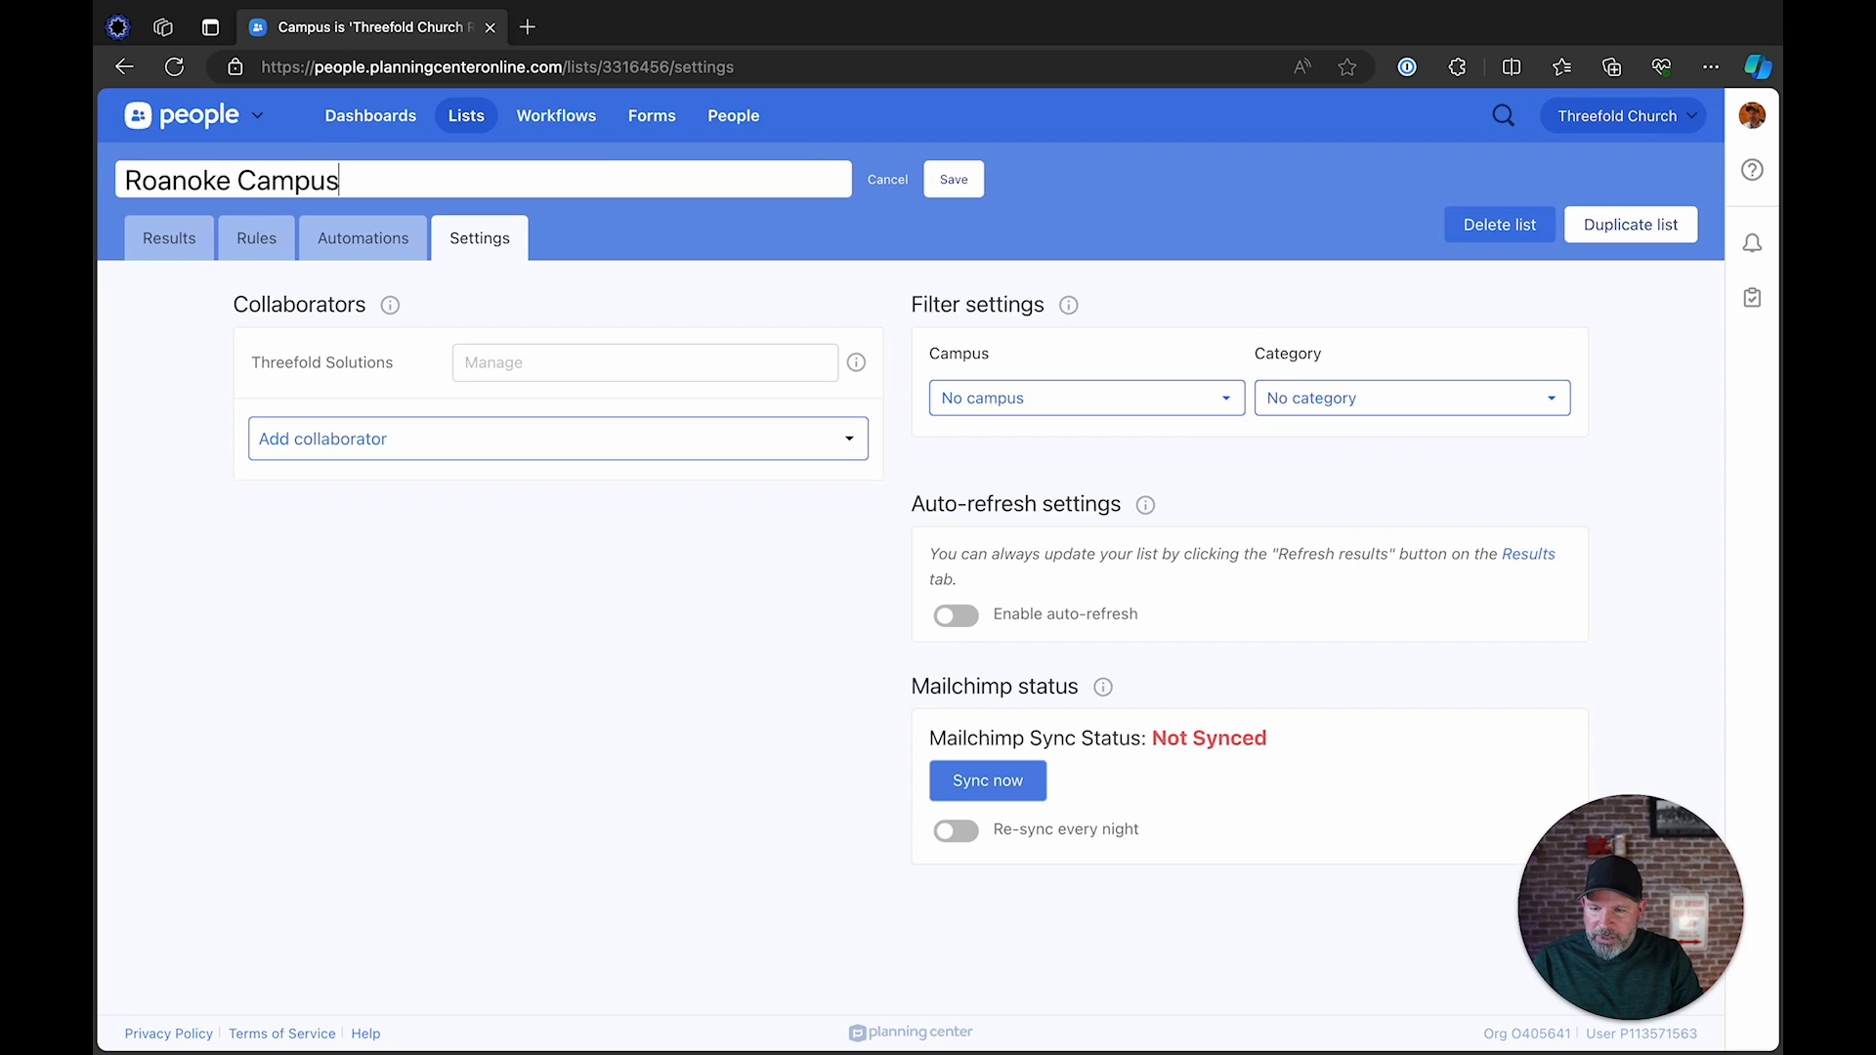
{"action": "left_click", "coordinate": [952, 177]}
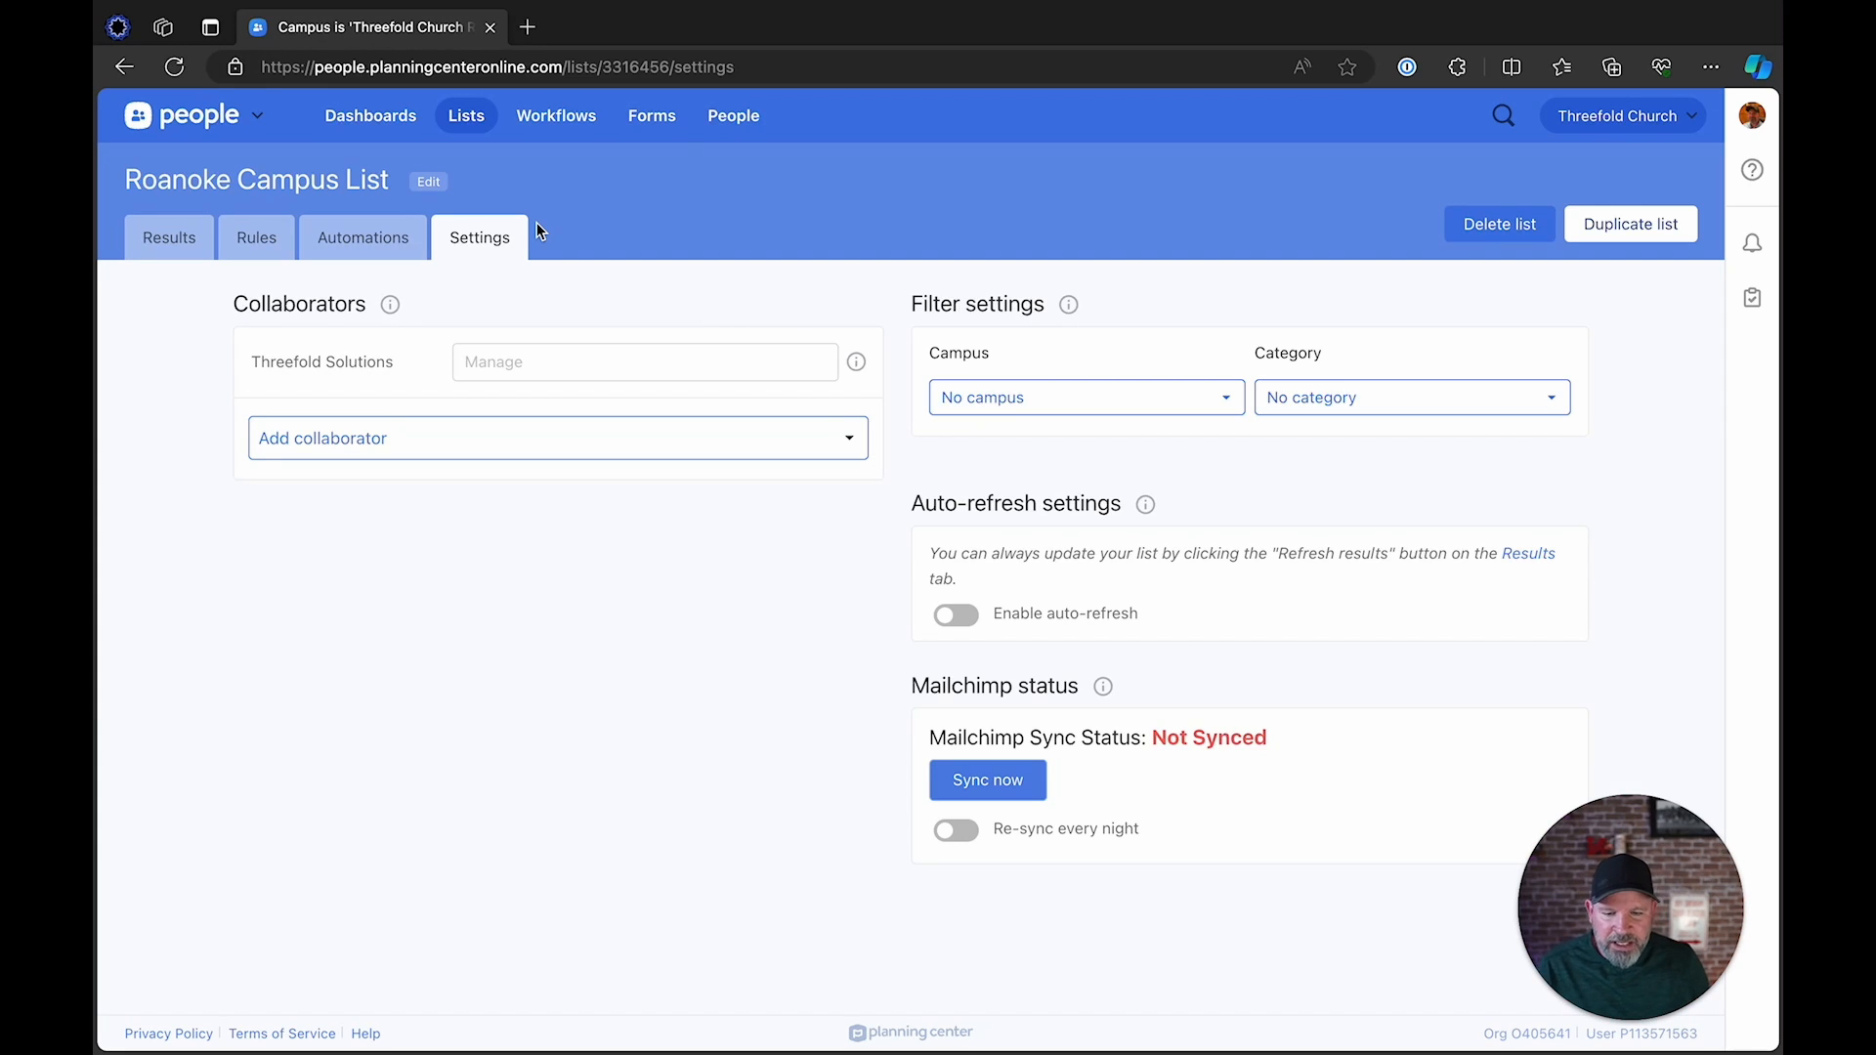
Sync the Roanoke Campus List with Mailchimp and view its tagged contacts there.
{"action": "left_click", "coordinate": [1001, 787]}
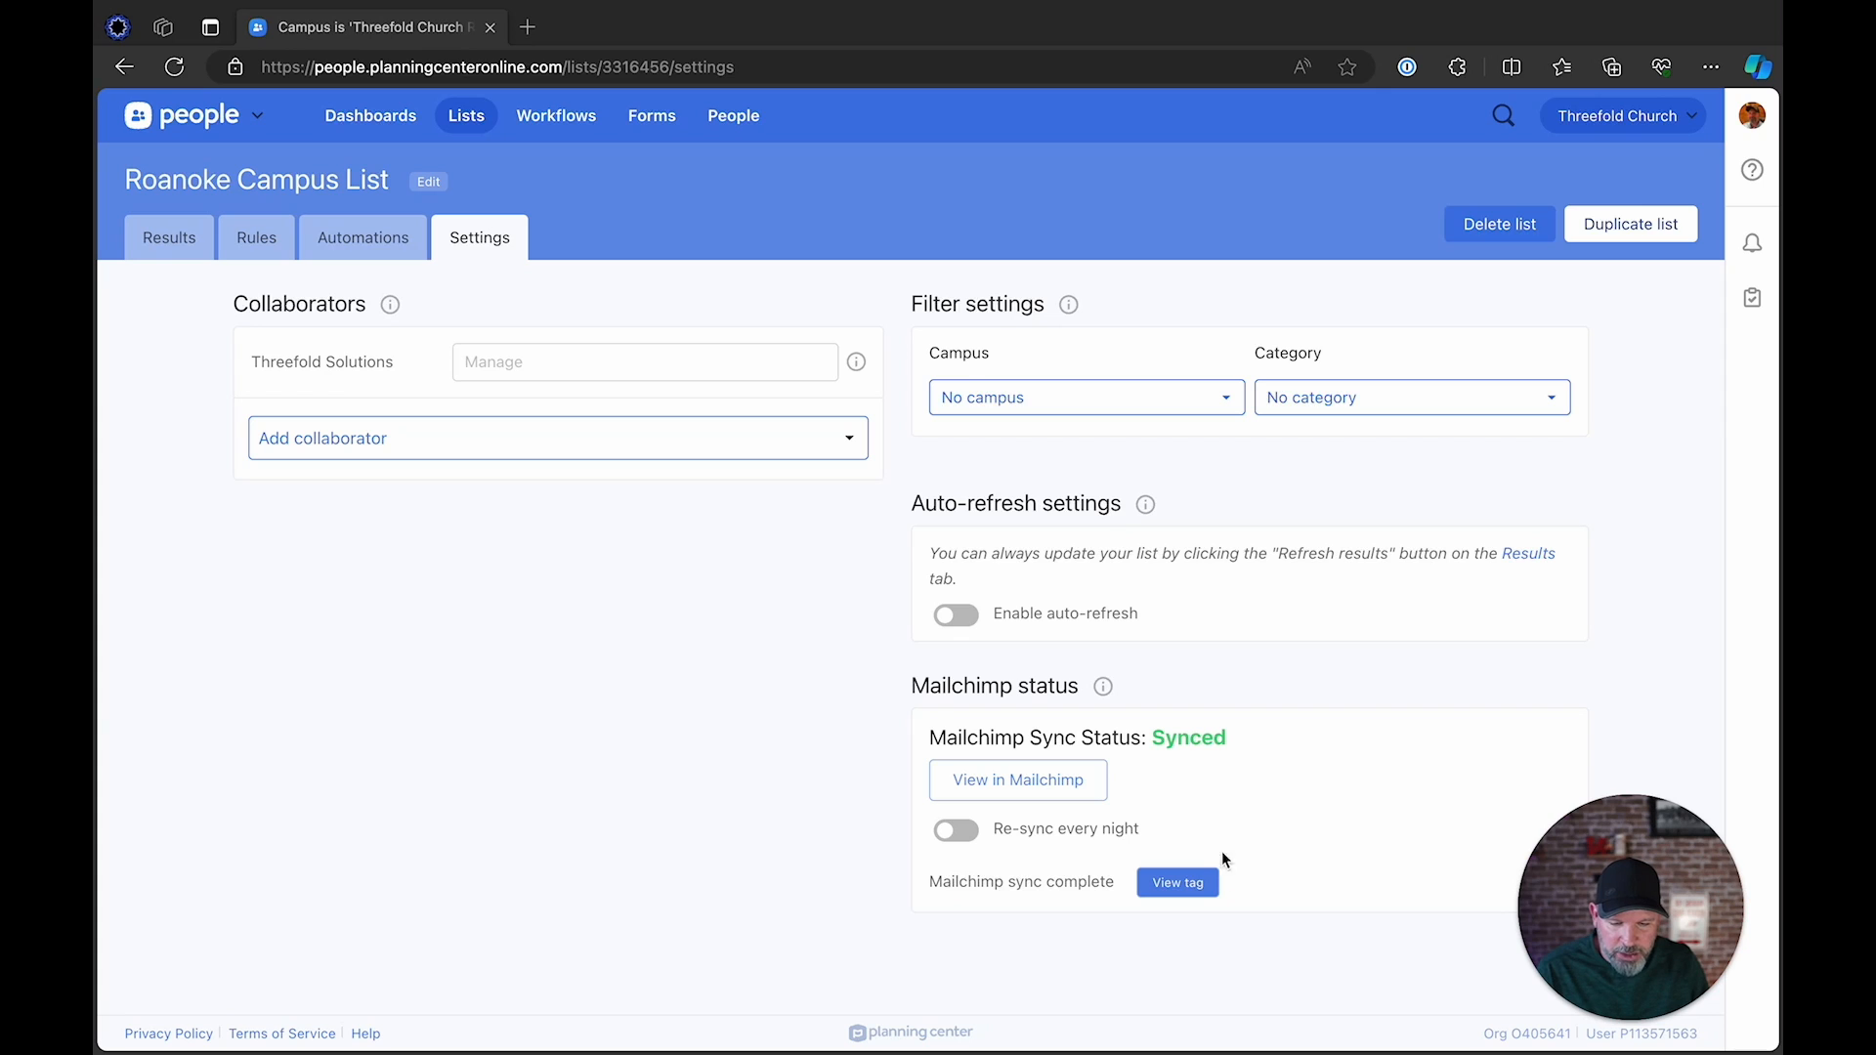
{"action": "left_click", "coordinate": [1186, 881]}
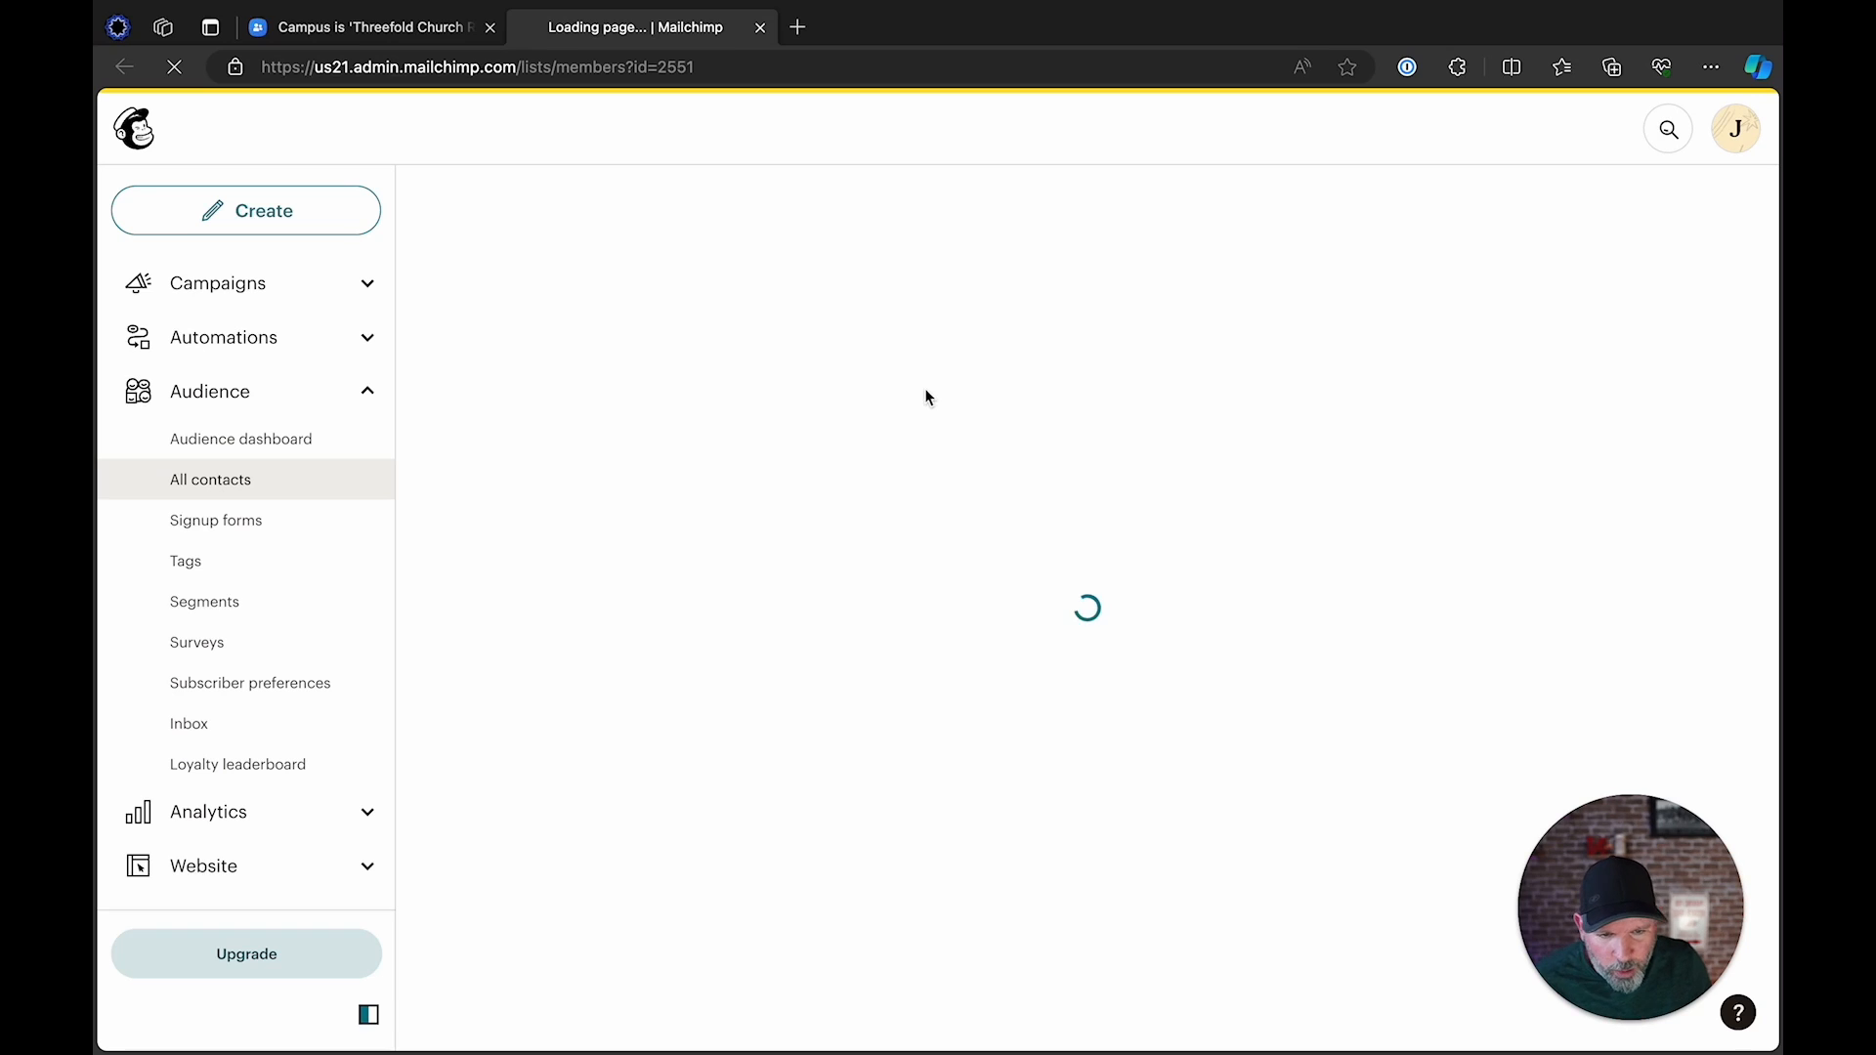
{"action": "scroll", "coordinate": [928, 397], "scroll_direction": "down", "scroll_amount": 3}
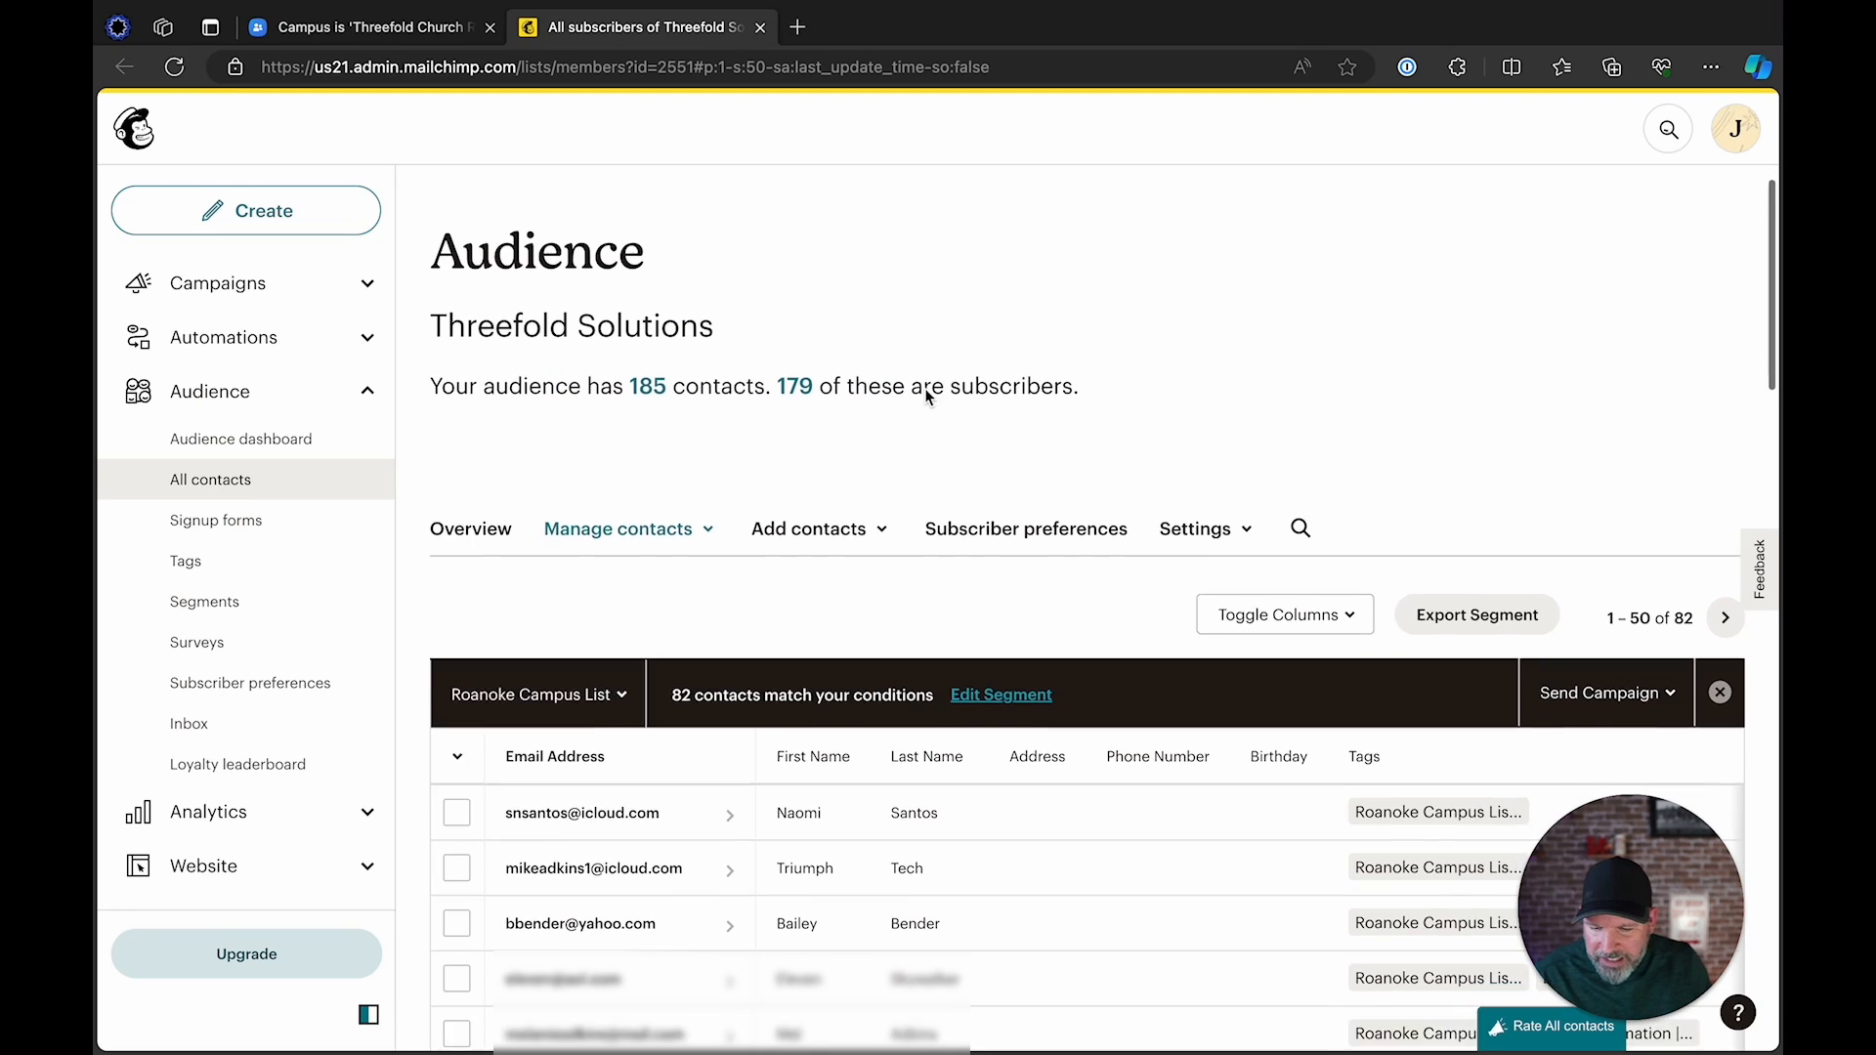
{"action": "scroll", "coordinate": [929, 396], "scroll_direction": "up", "scroll_amount": 3}
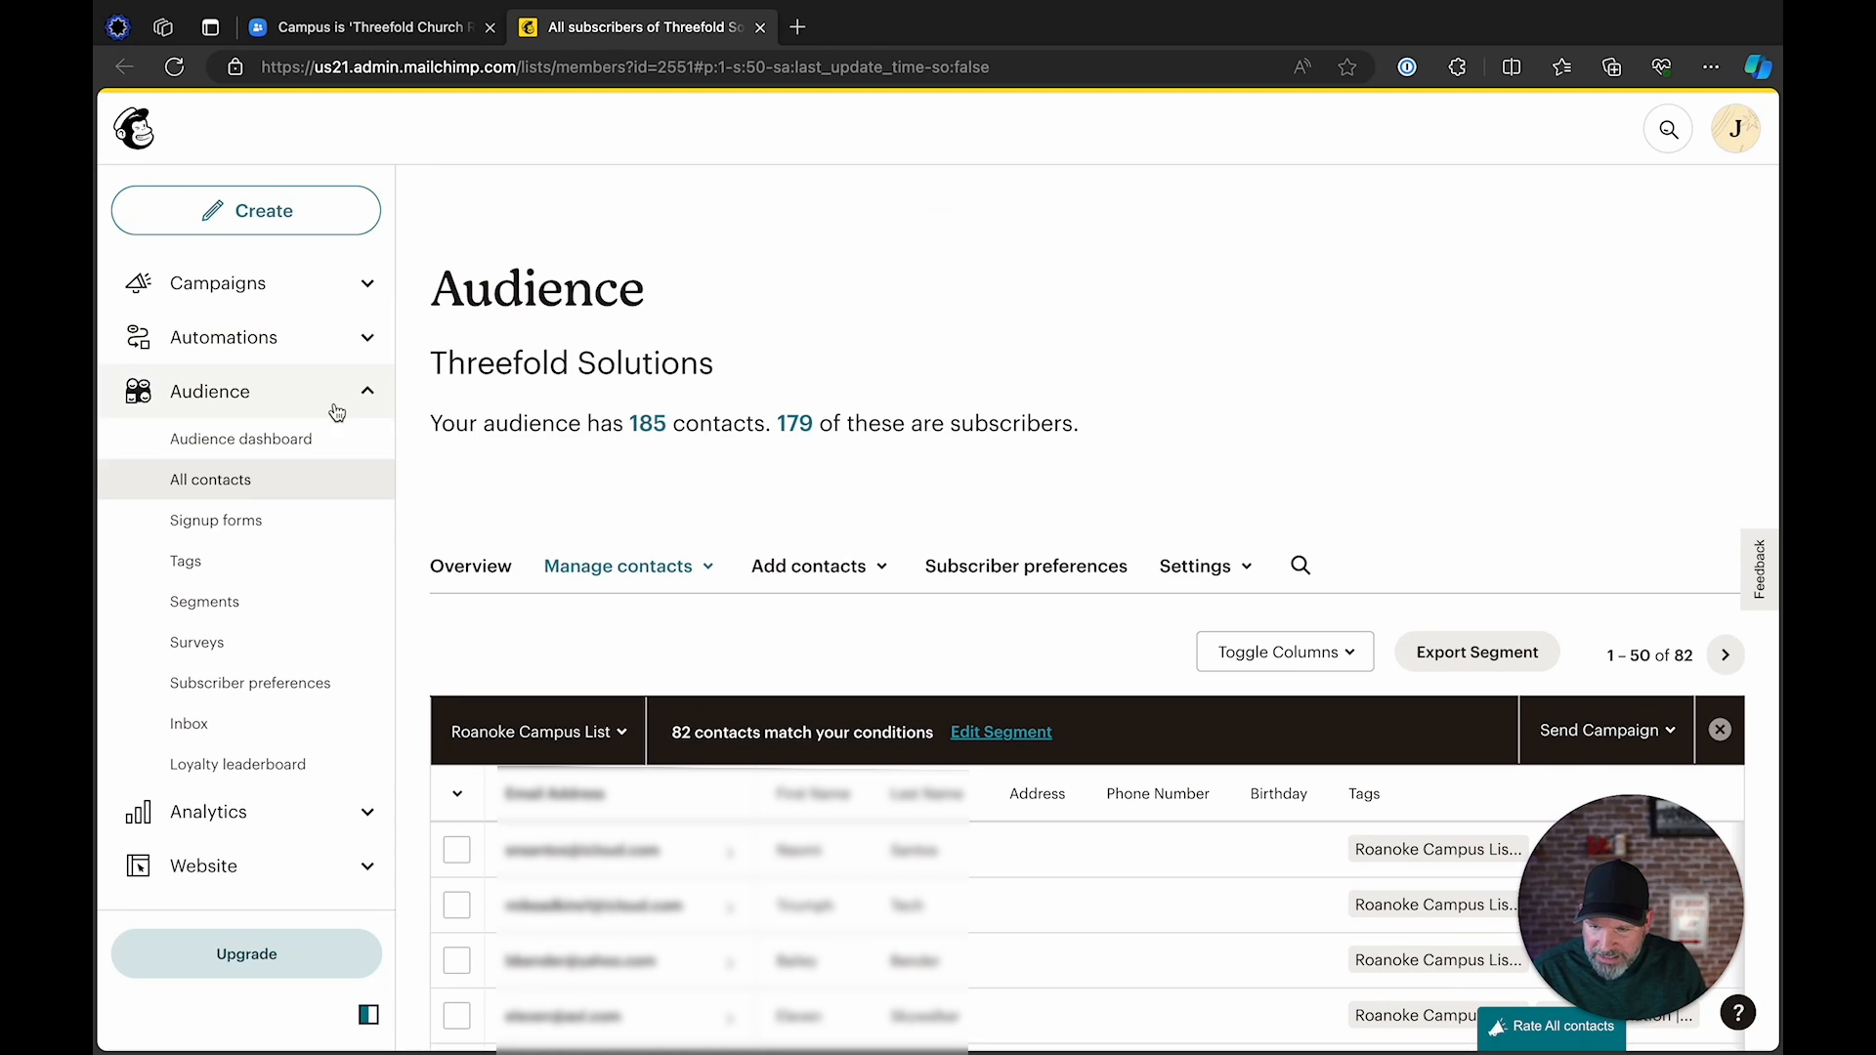
Look through the audience's tags in Mailchimp for the Roanoke Campus List tag.
{"action": "left_click", "coordinate": [240, 441]}
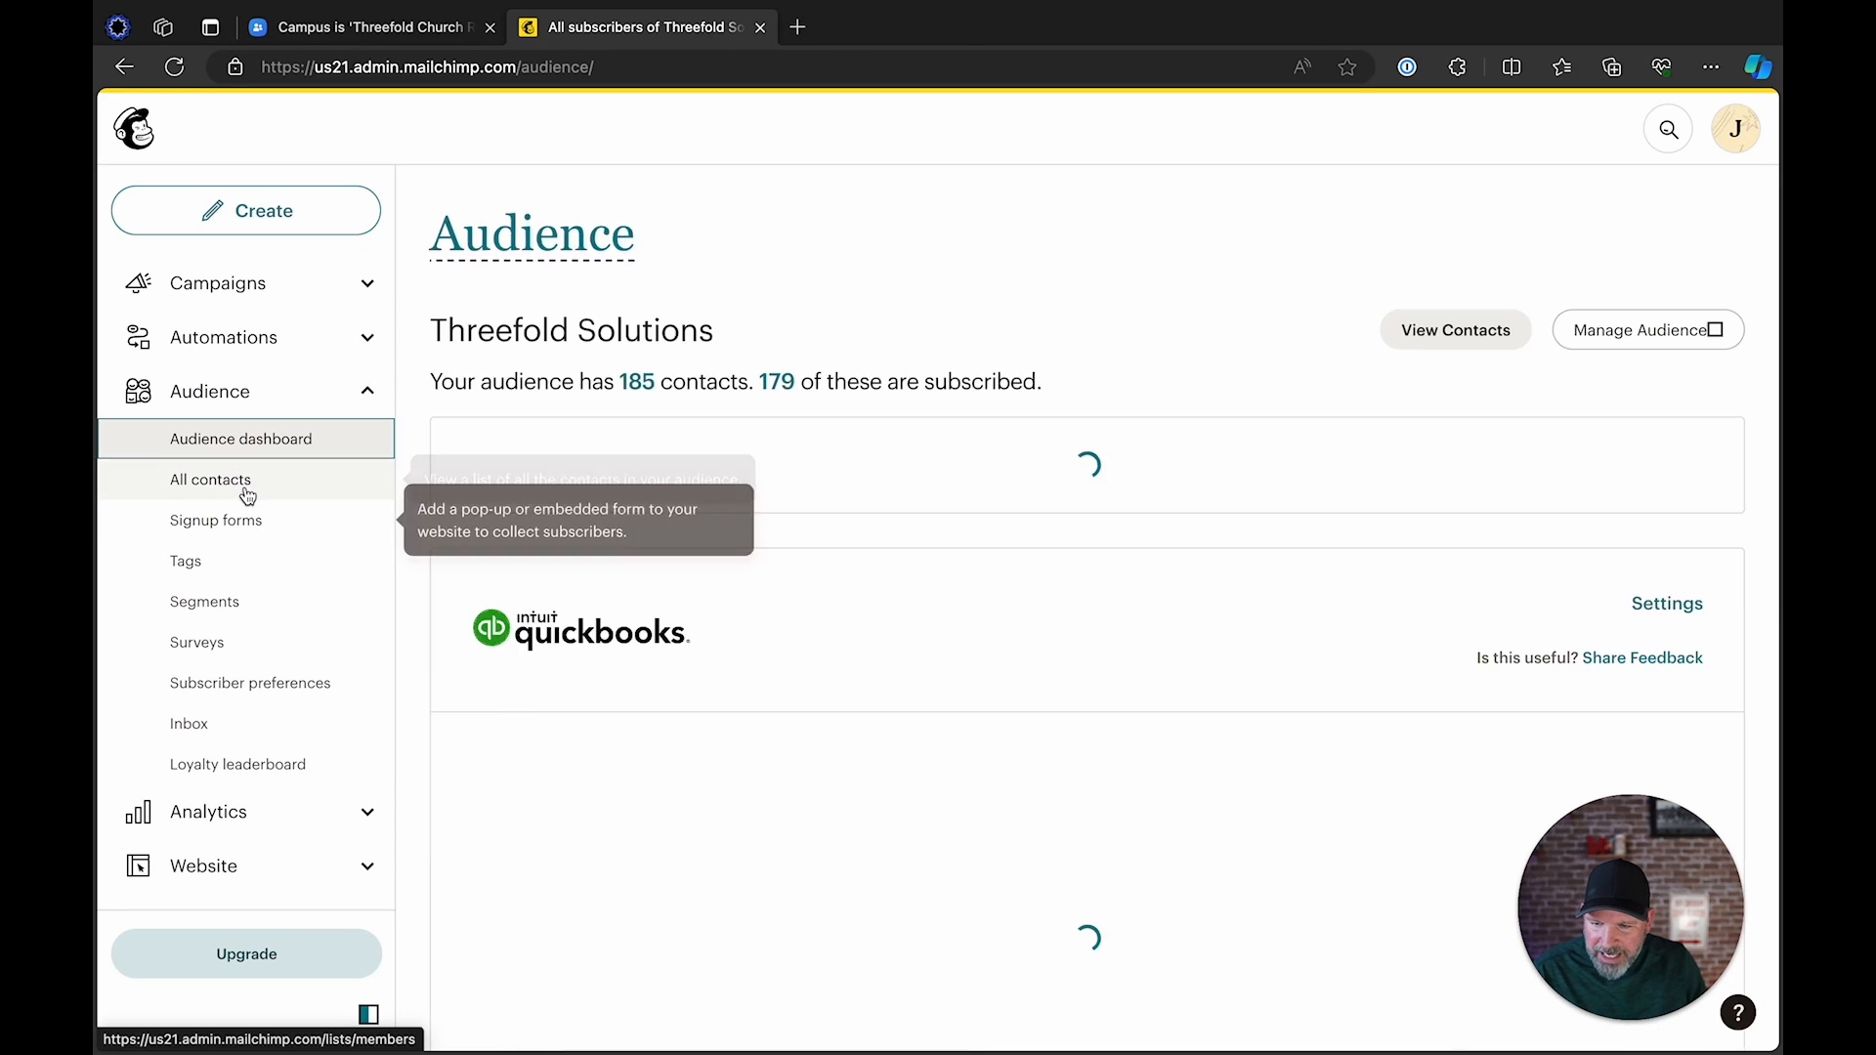
{"action": "left_click", "coordinate": [205, 562]}
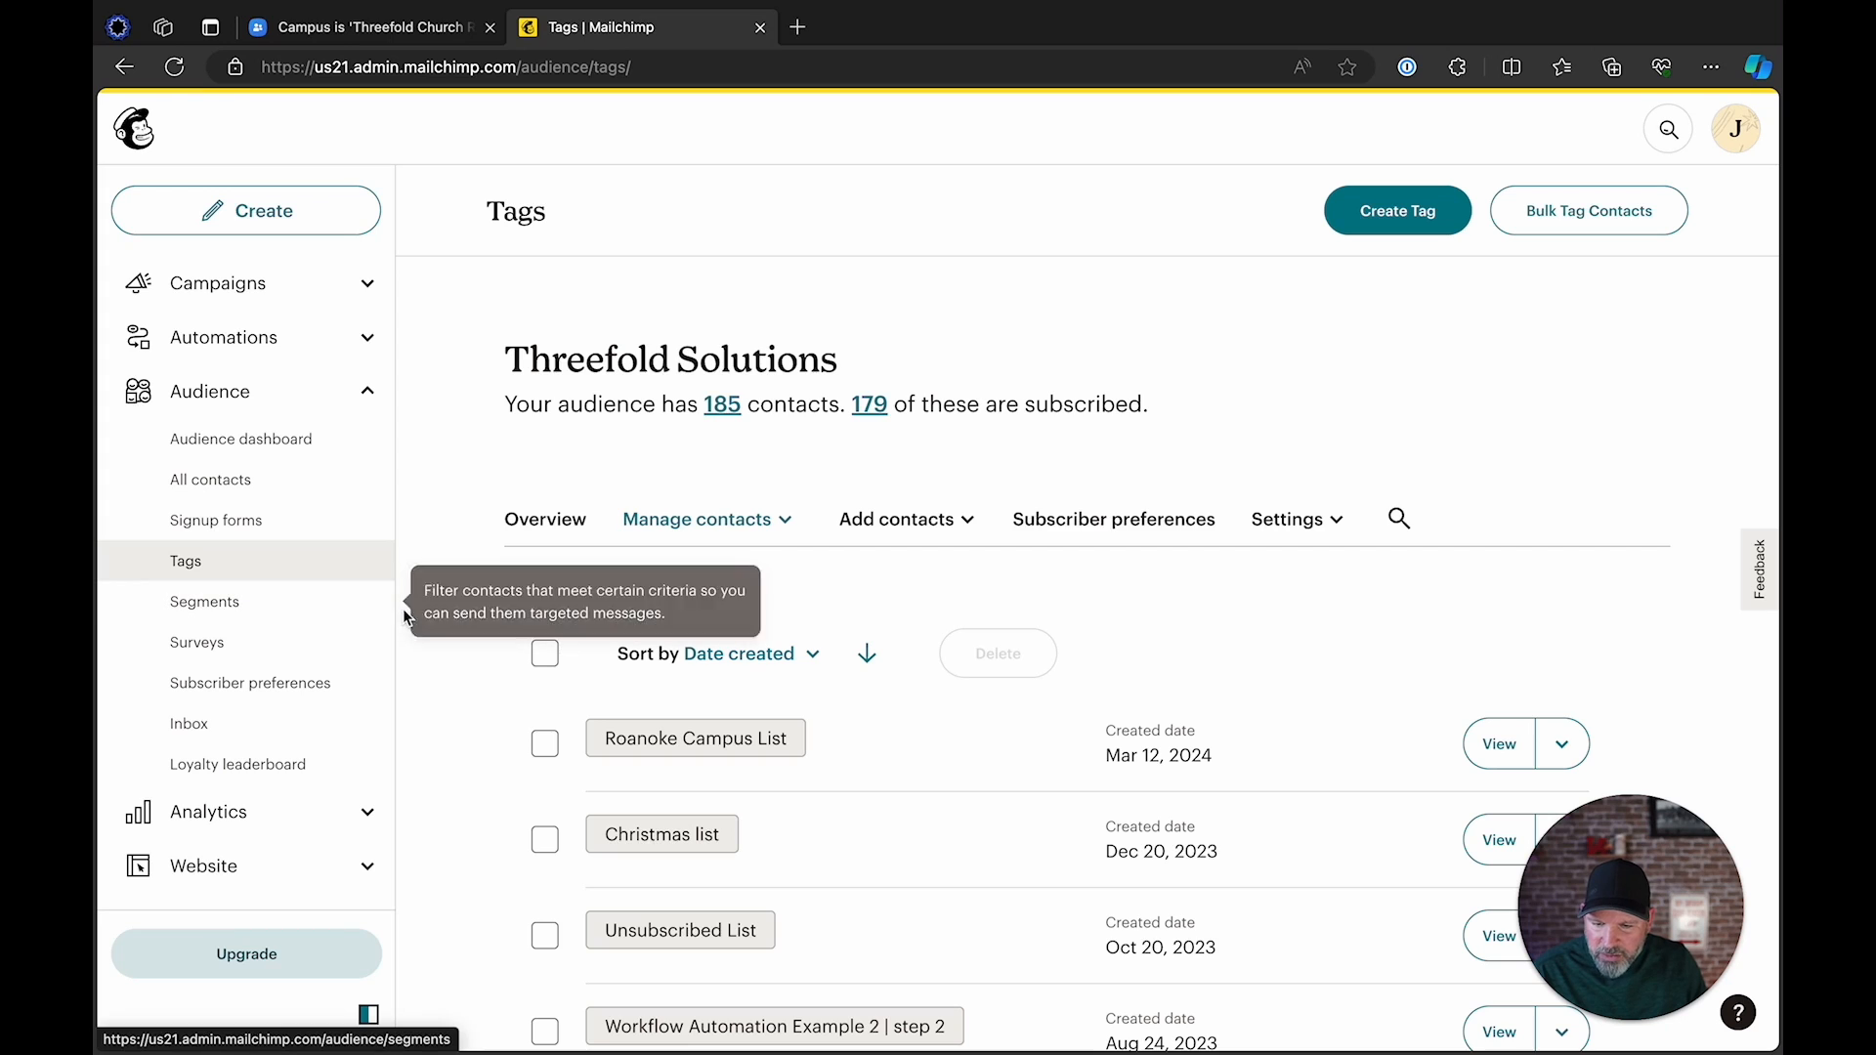
{"action": "scroll", "coordinate": [448, 700], "scroll_direction": "down", "scroll_amount": 2}
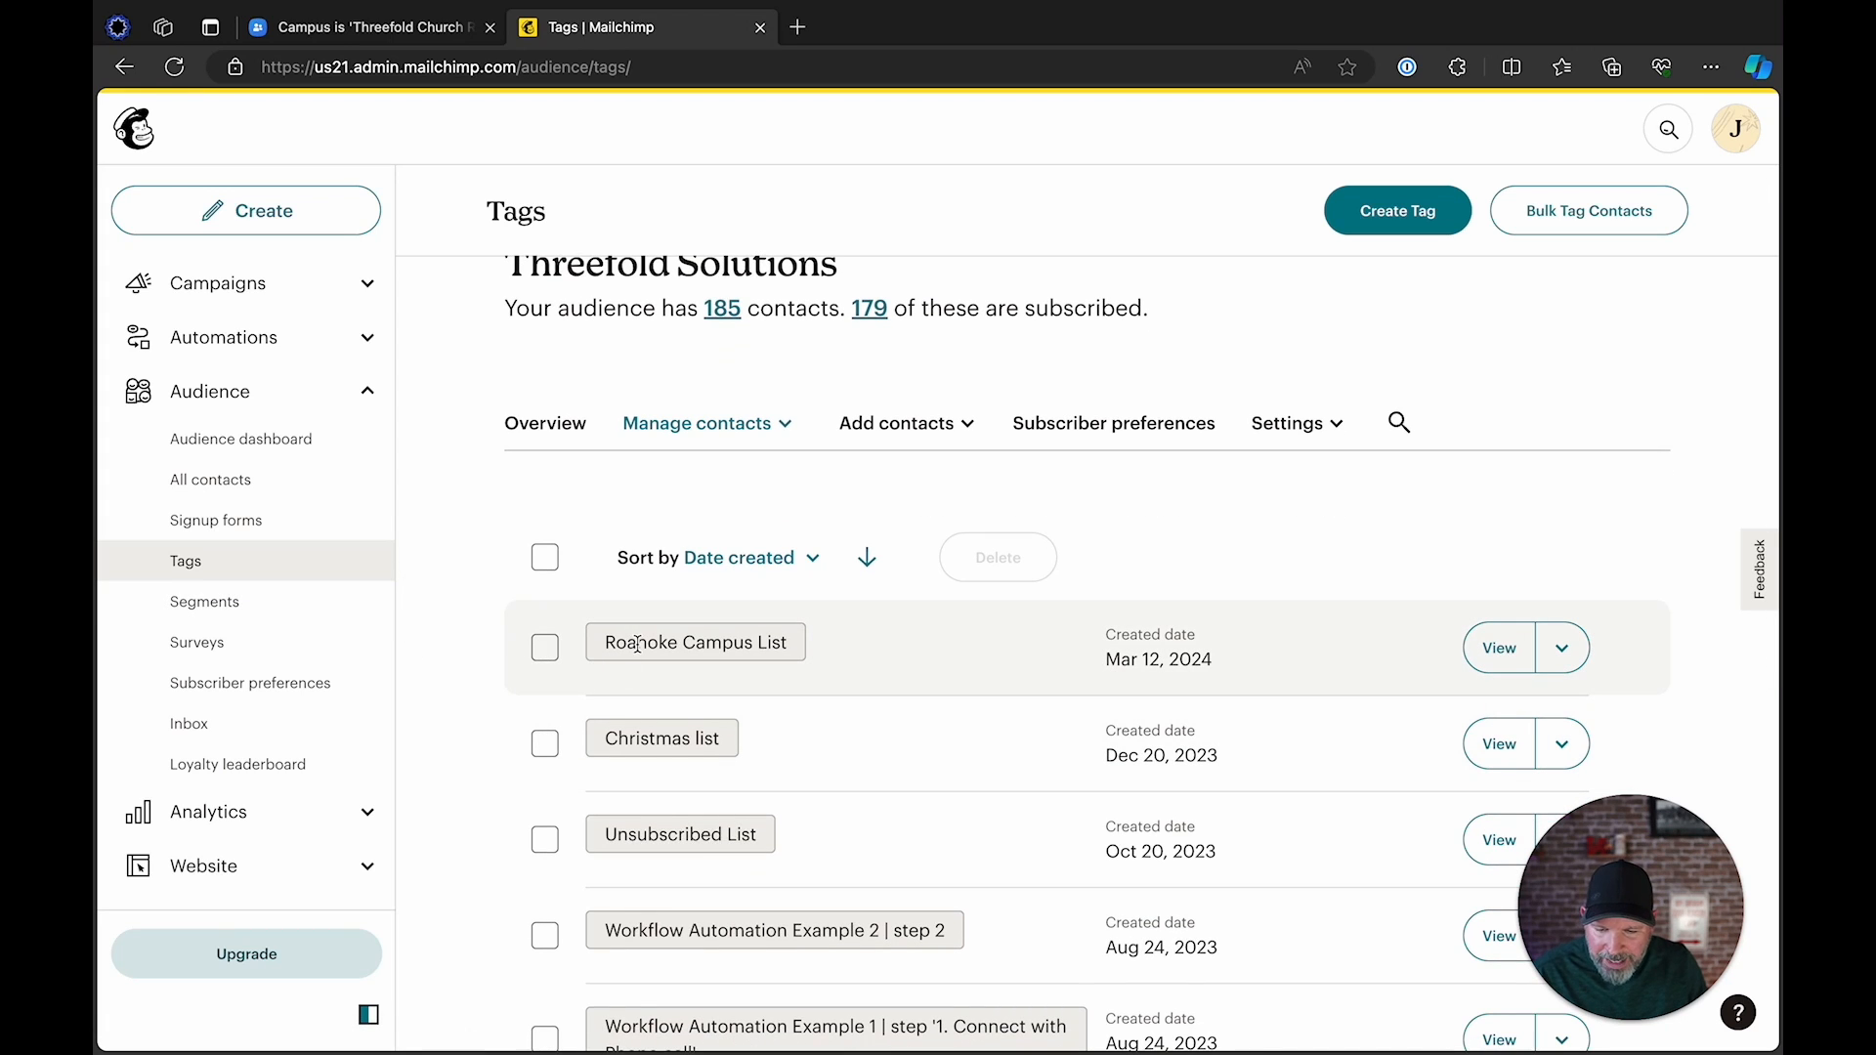
{"action": "scroll", "coordinate": [689, 700], "scroll_direction": "up", "scroll_amount": 1}
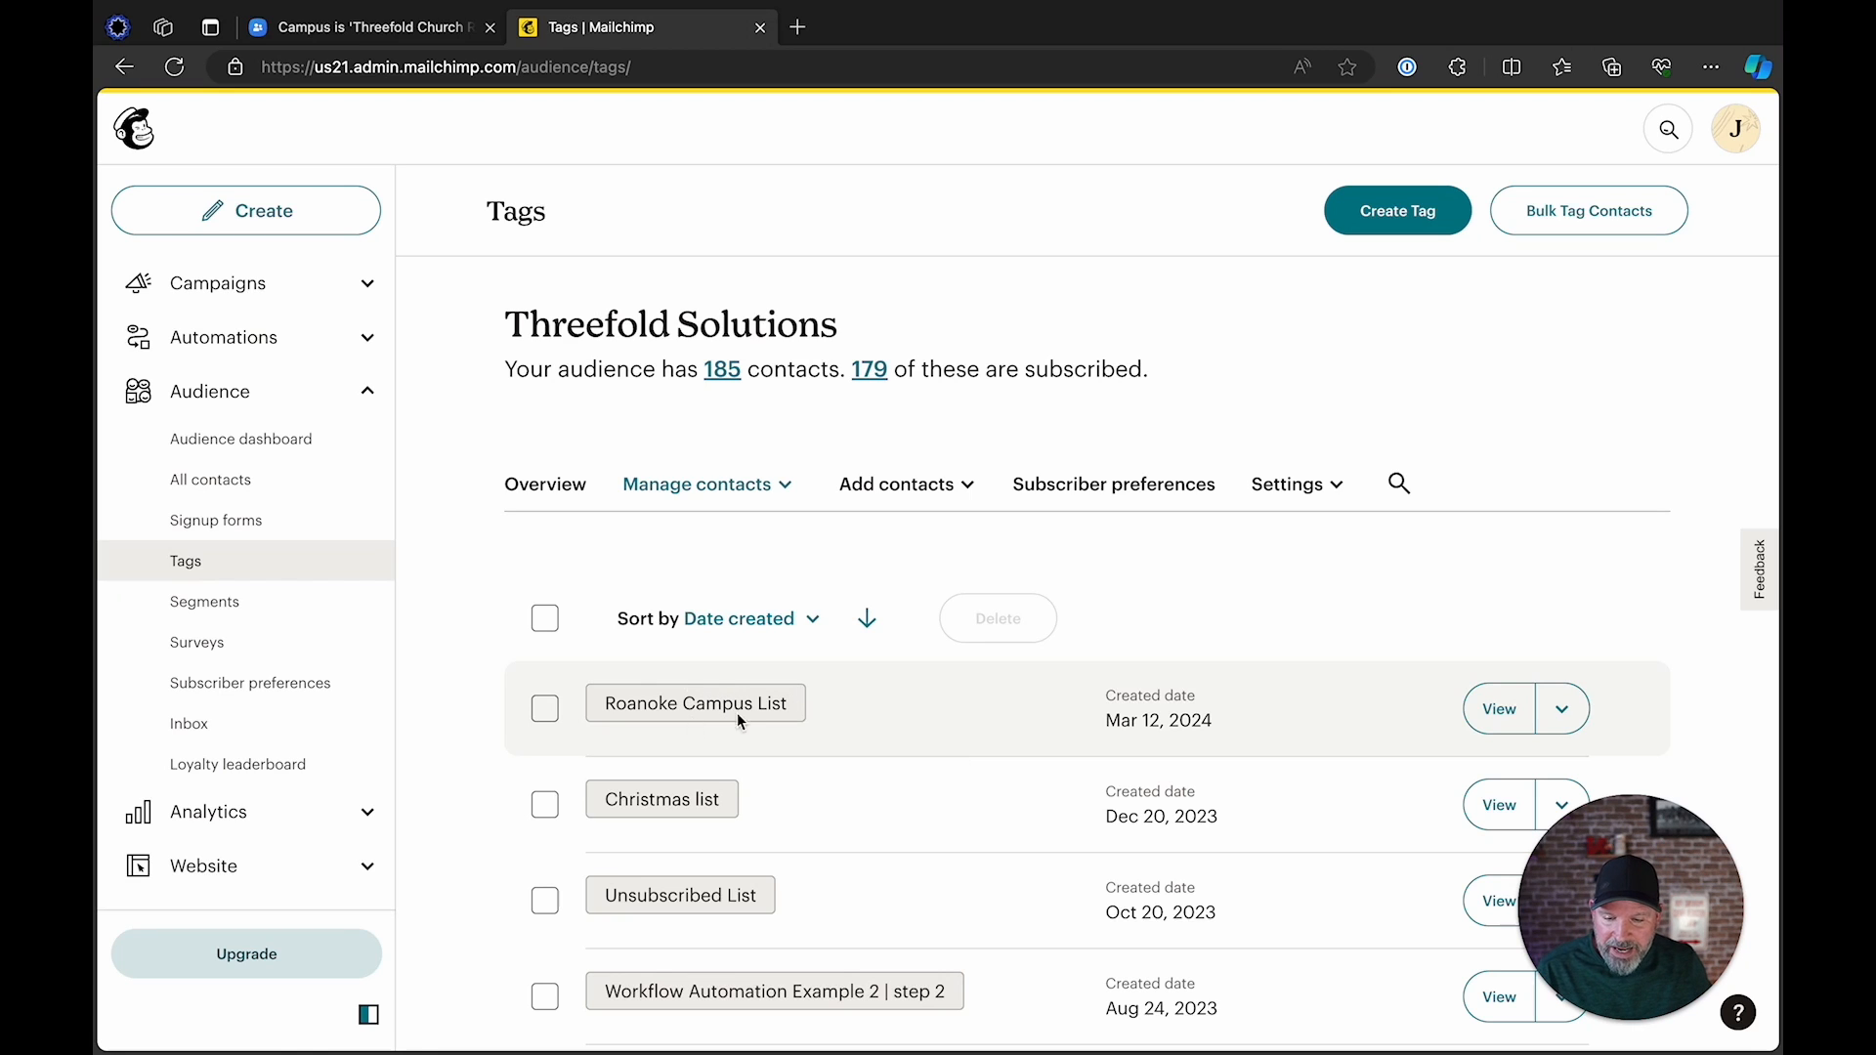
Look over the Threefold Solutions audience dashboard, from suggested automations down to engagement.
{"action": "left_click", "coordinate": [243, 439]}
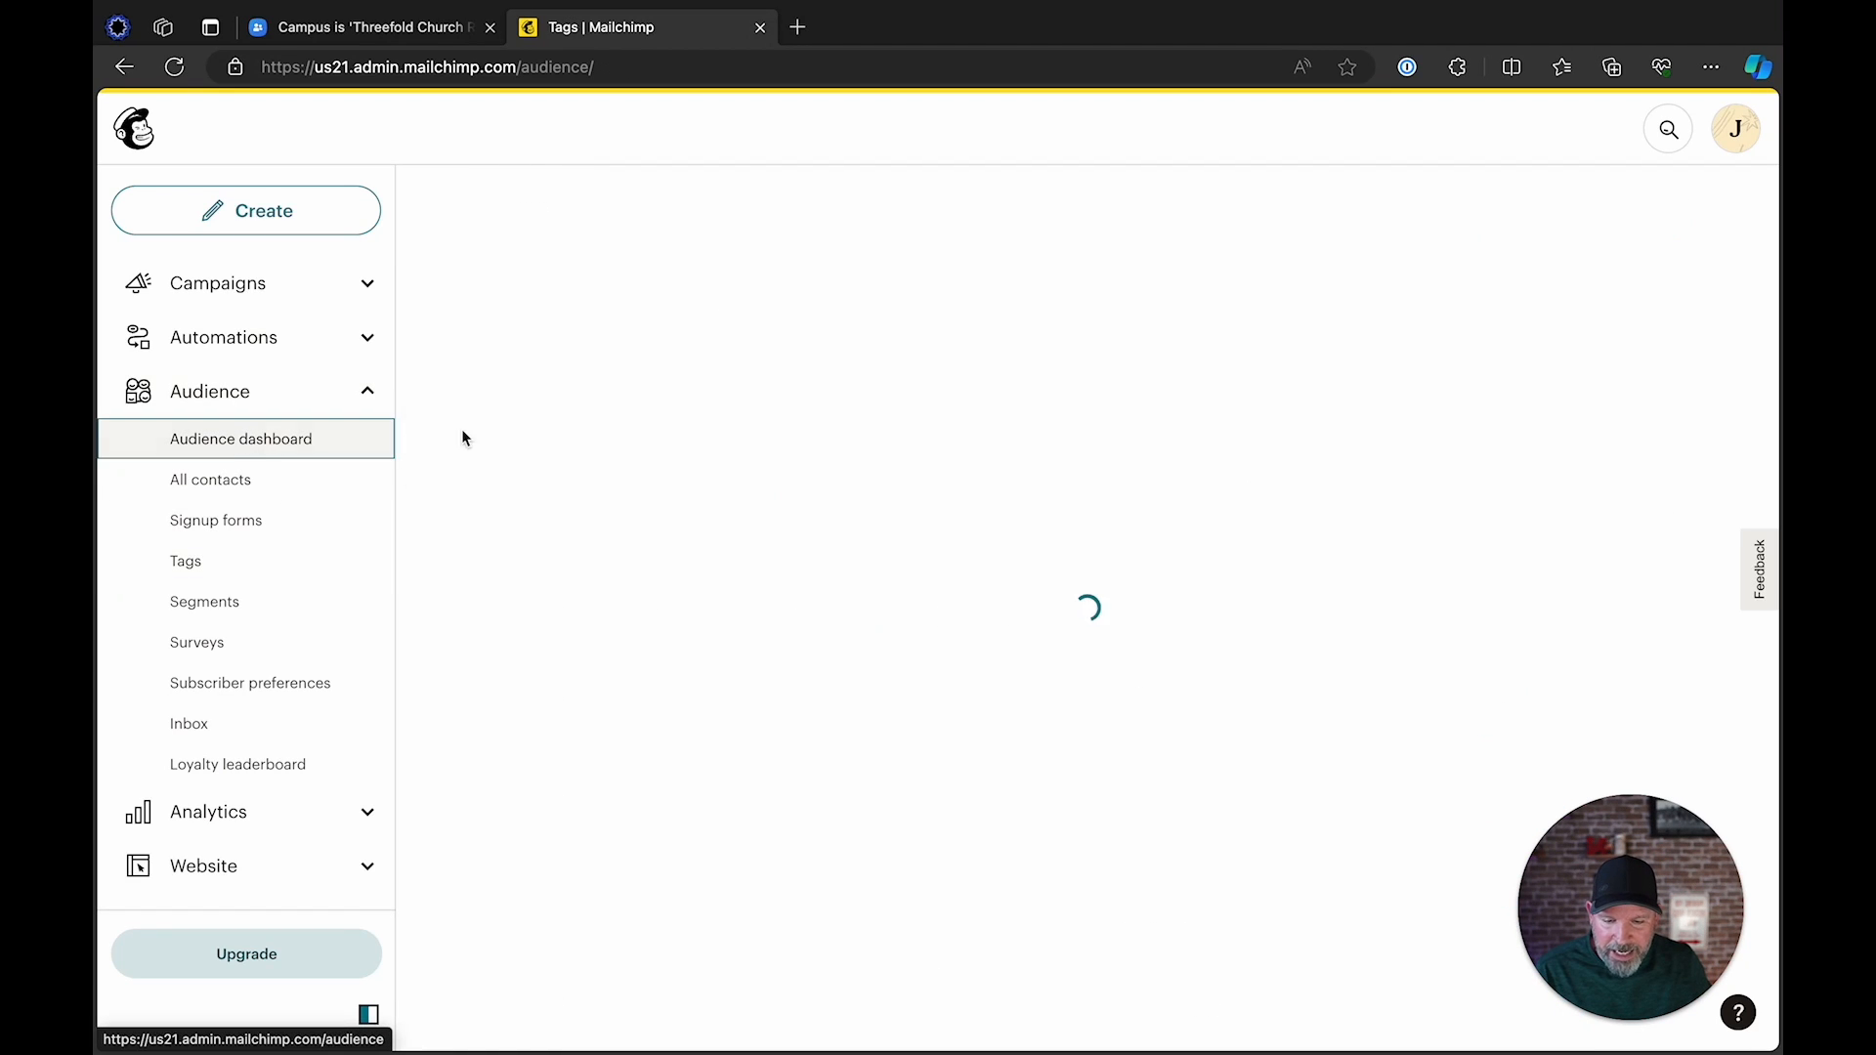
{"action": "scroll", "coordinate": [1436, 540], "scroll_direction": "down", "scroll_amount": 15}
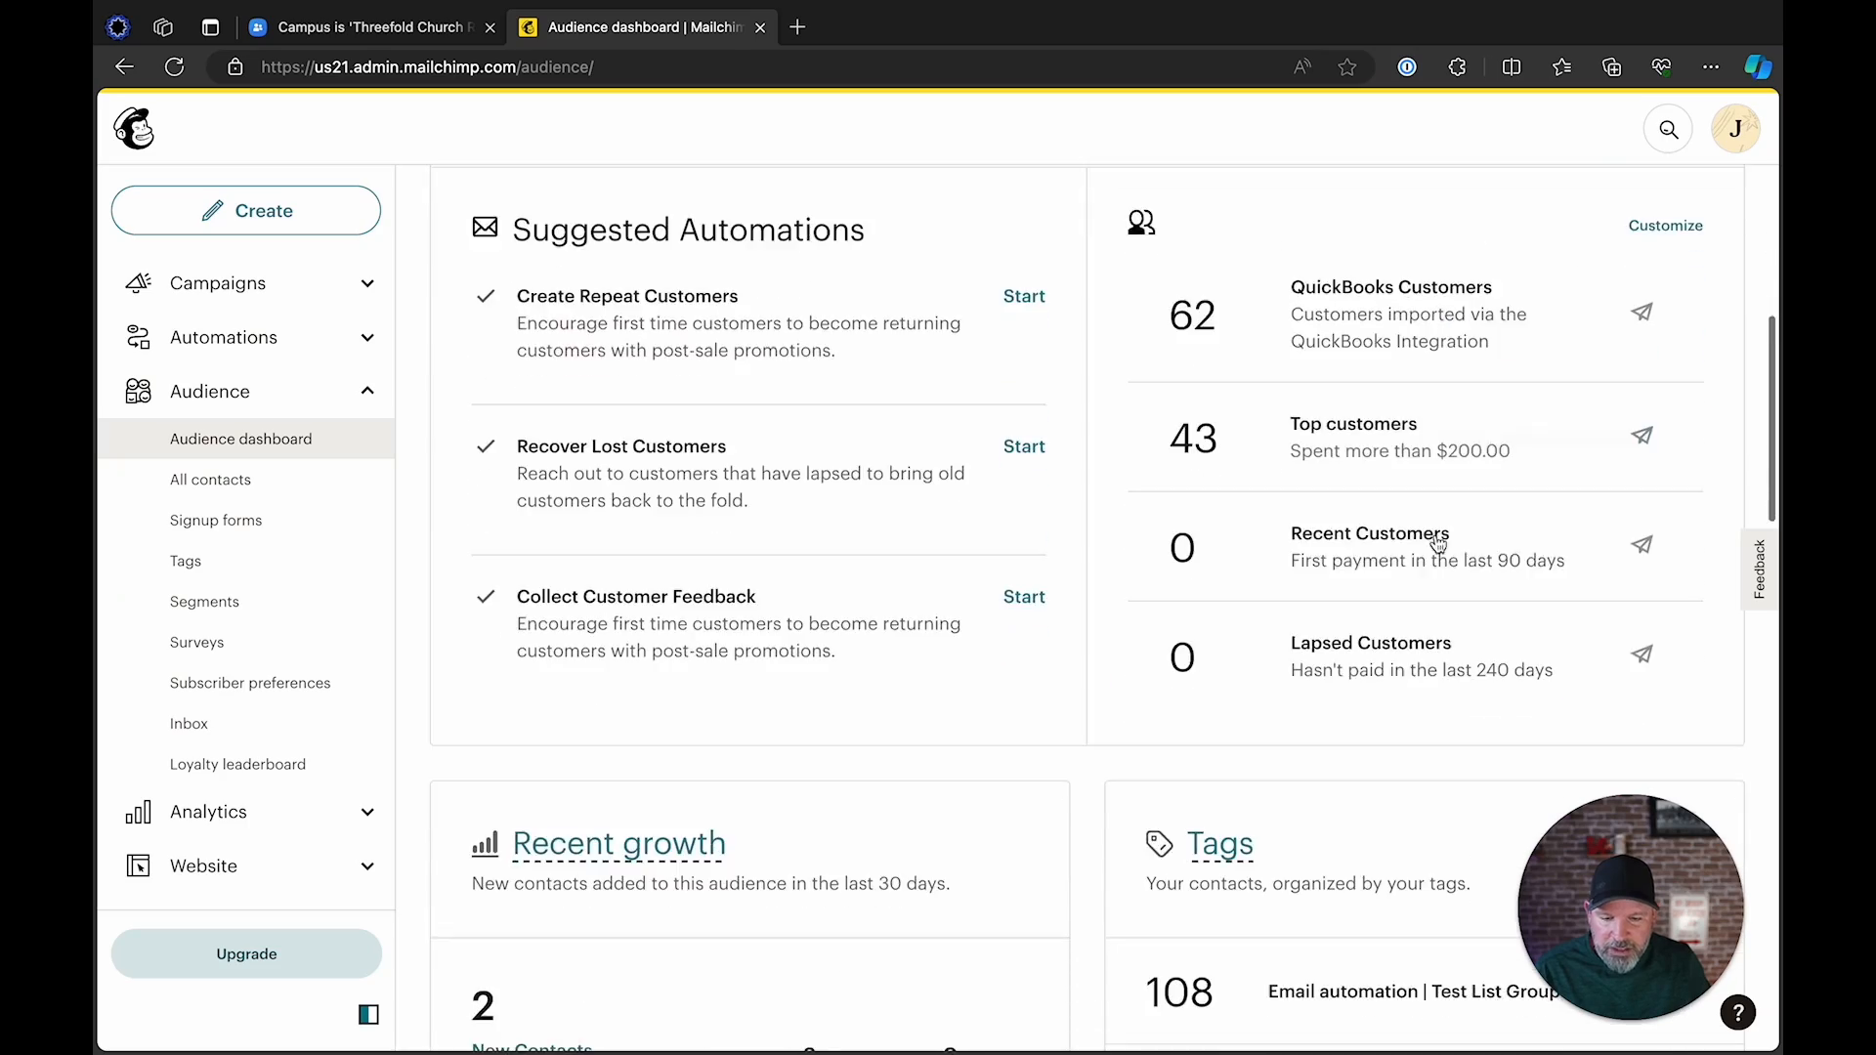
{"action": "scroll", "coordinate": [1439, 544], "scroll_direction": "down", "scroll_amount": 15}
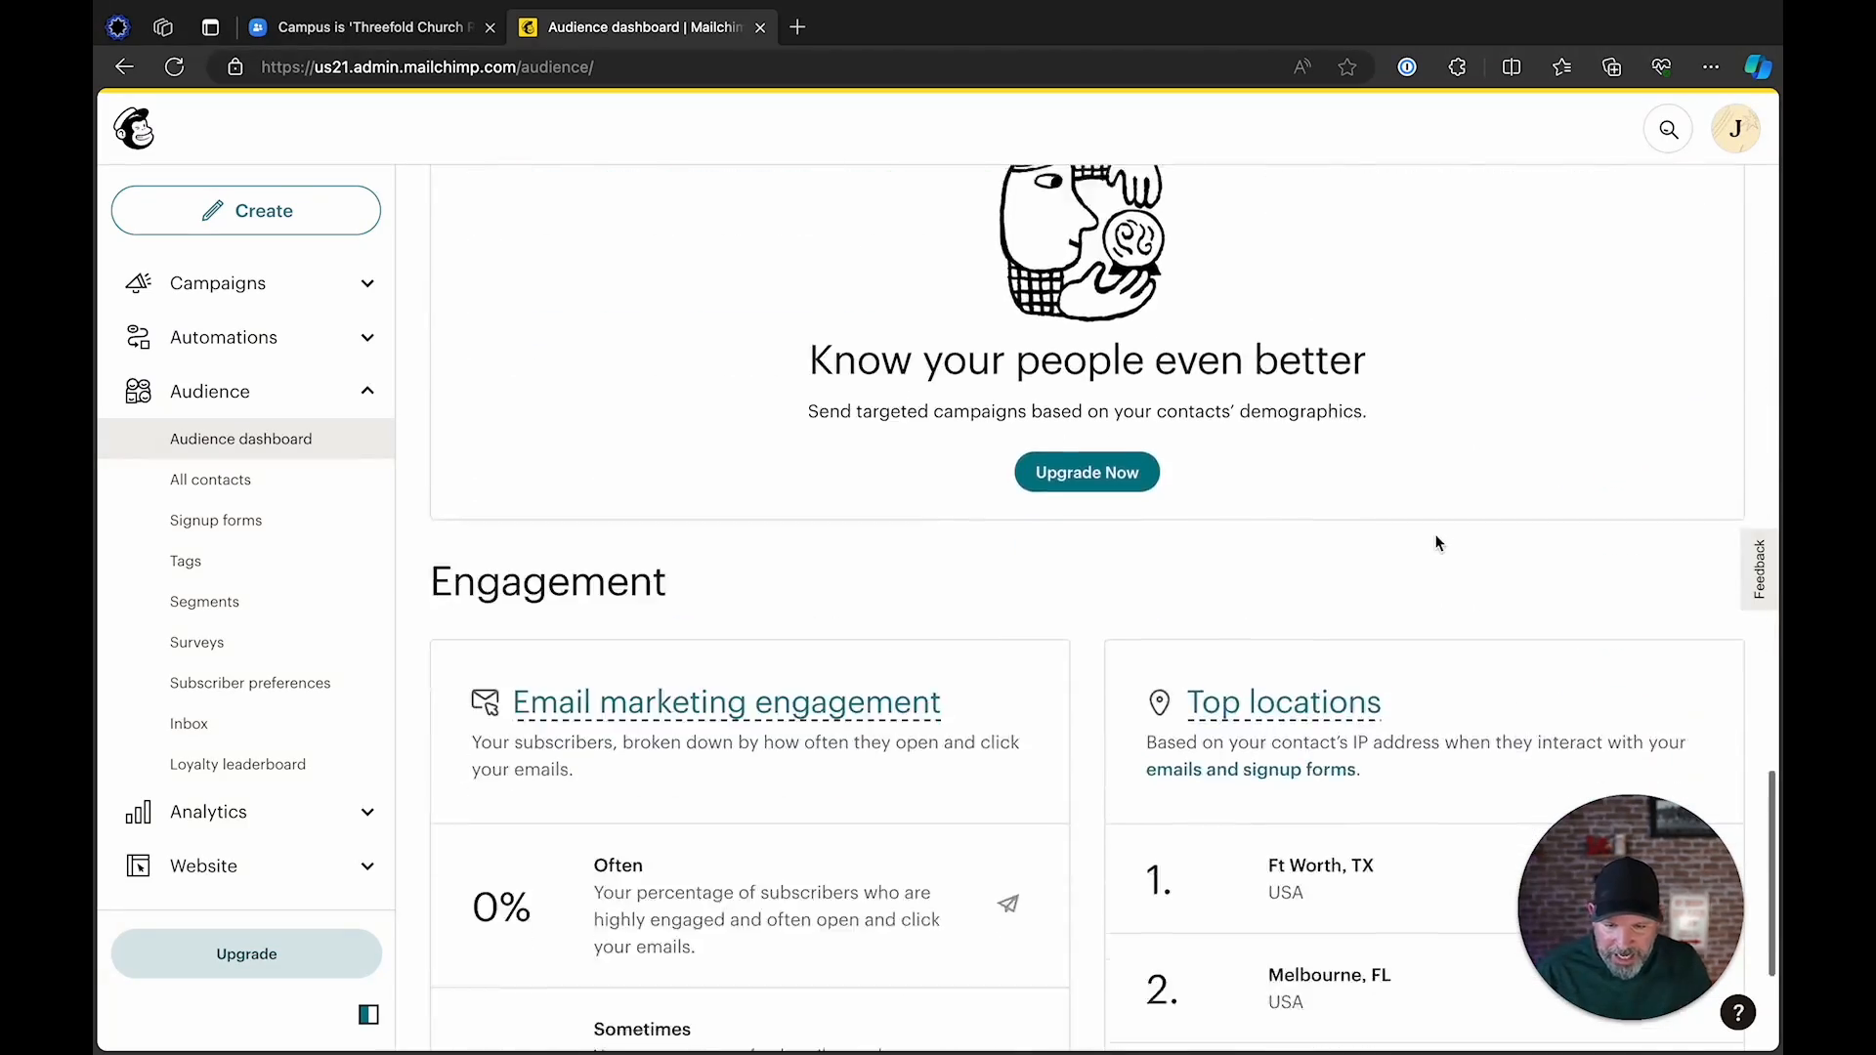
{"action": "scroll", "coordinate": [1436, 543], "scroll_direction": "up", "scroll_amount": 20}
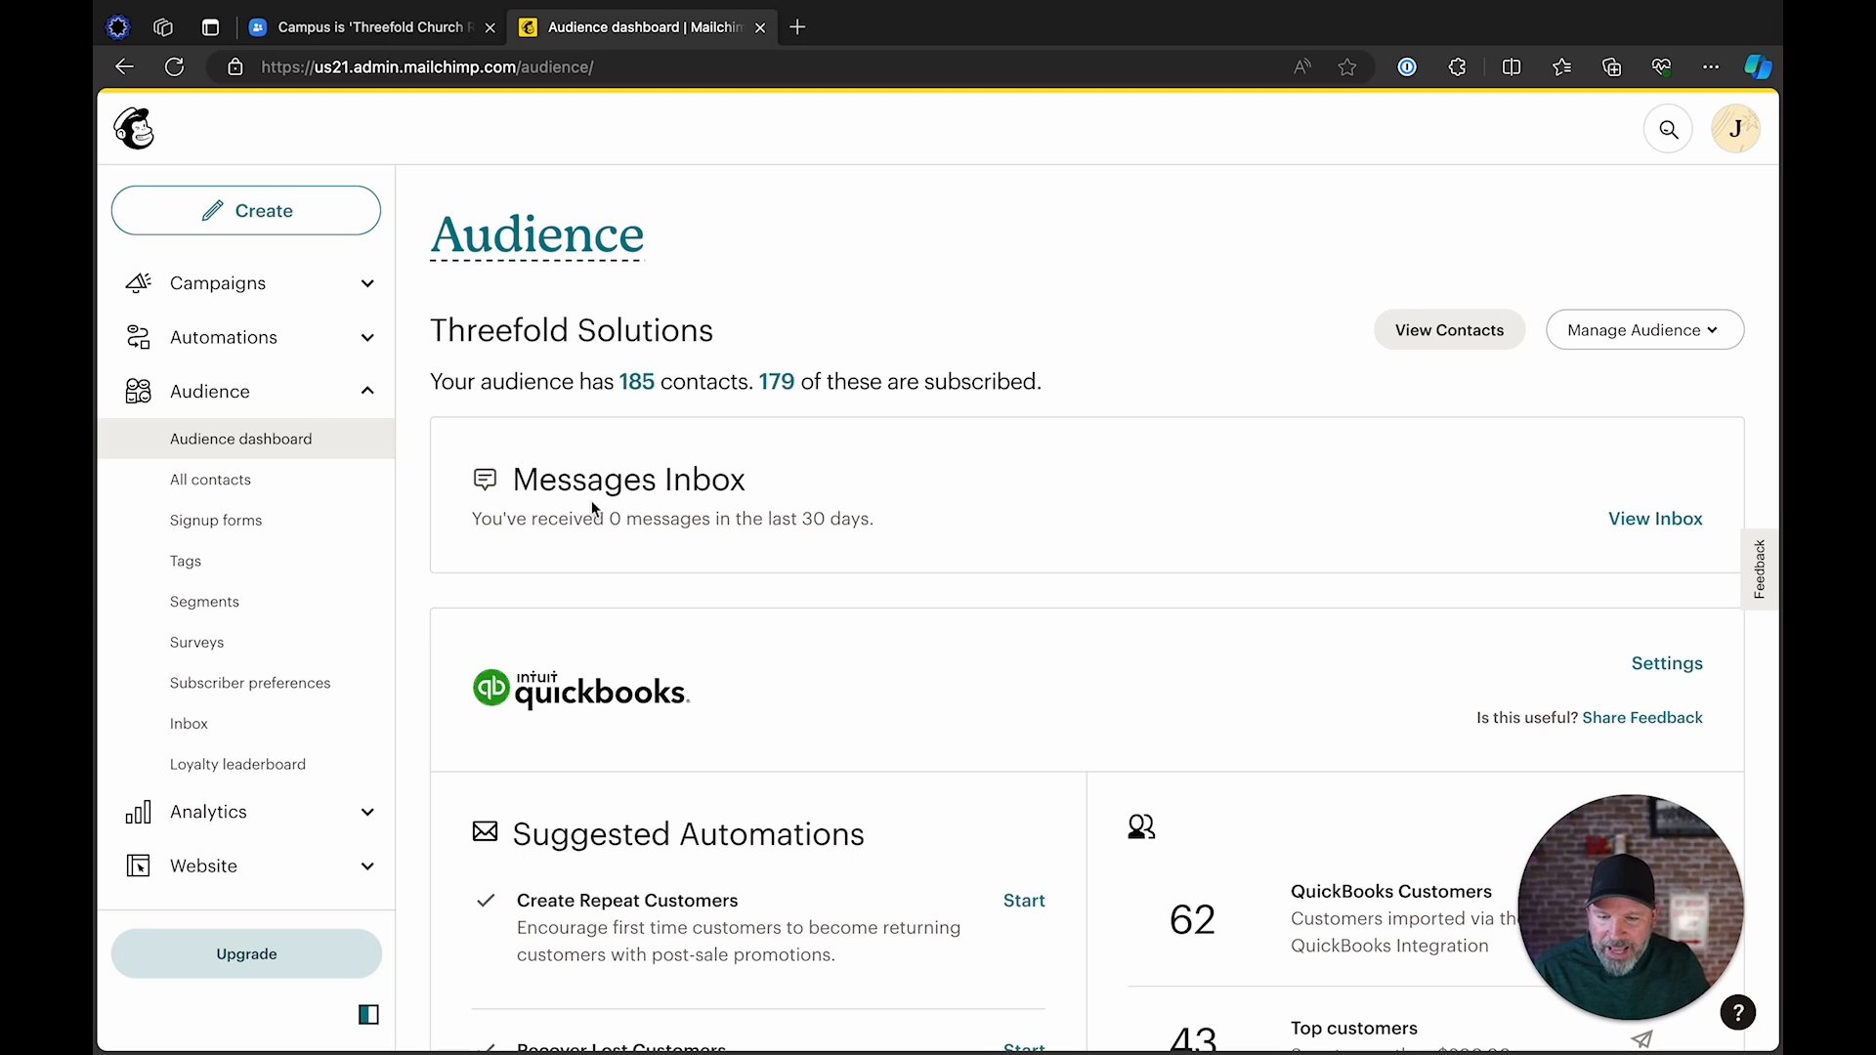
Show all contacts of the audience and examine the tags assigned to them.
{"action": "left_click", "coordinate": [261, 475]}
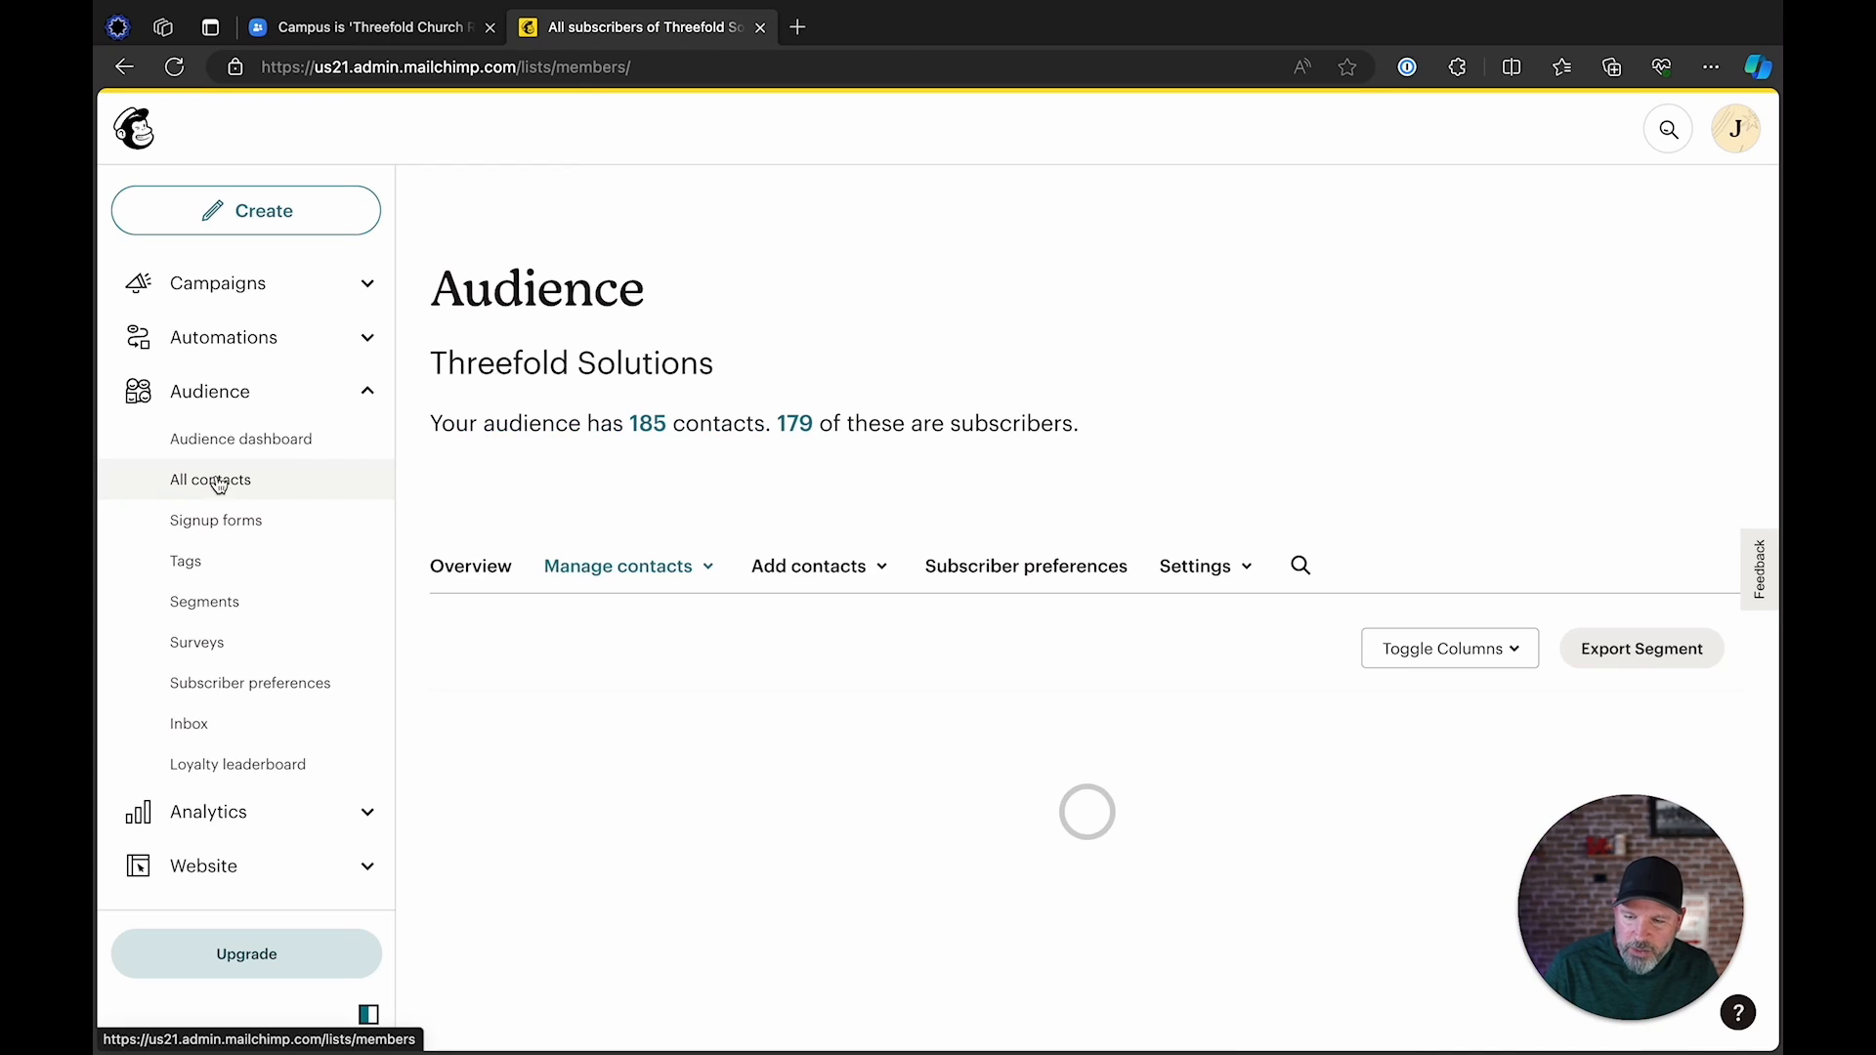
{"action": "scroll", "coordinate": [1227, 592], "scroll_direction": "down", "scroll_amount": 5}
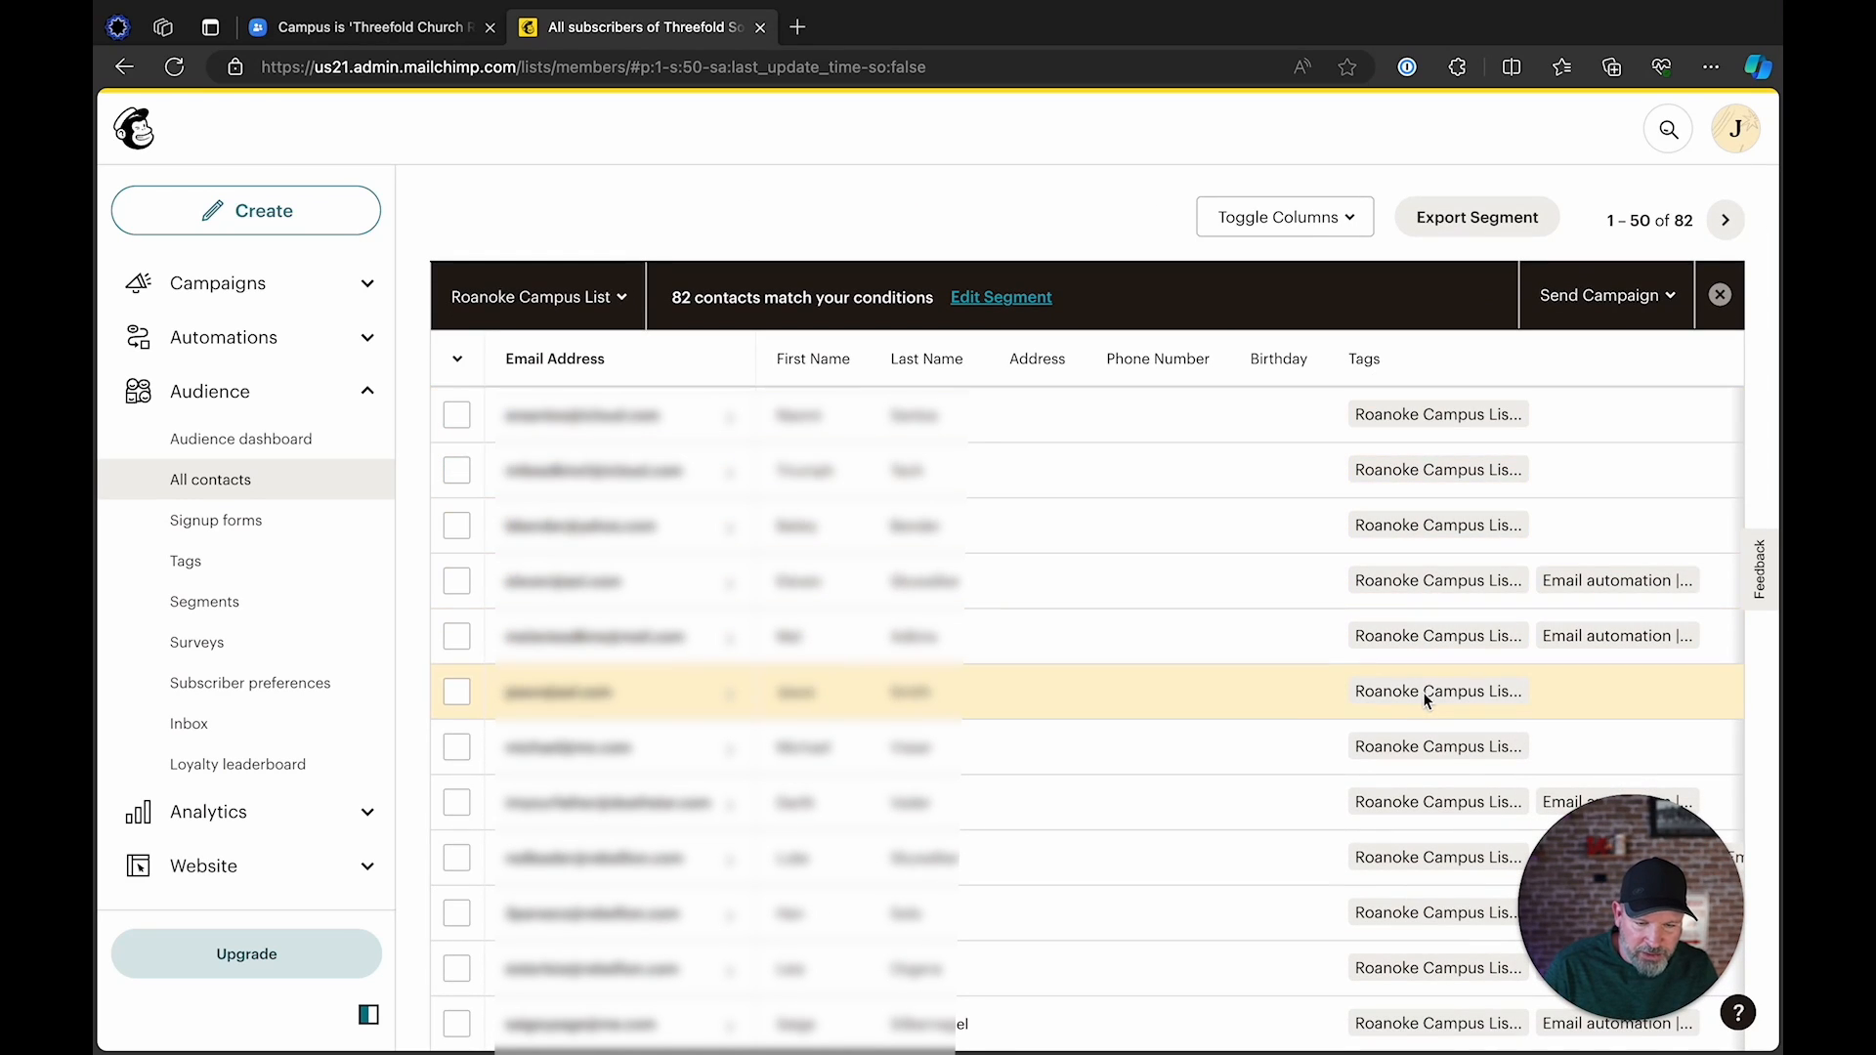
{"action": "scroll", "coordinate": [1474, 469], "scroll_direction": "up", "scroll_amount": 1}
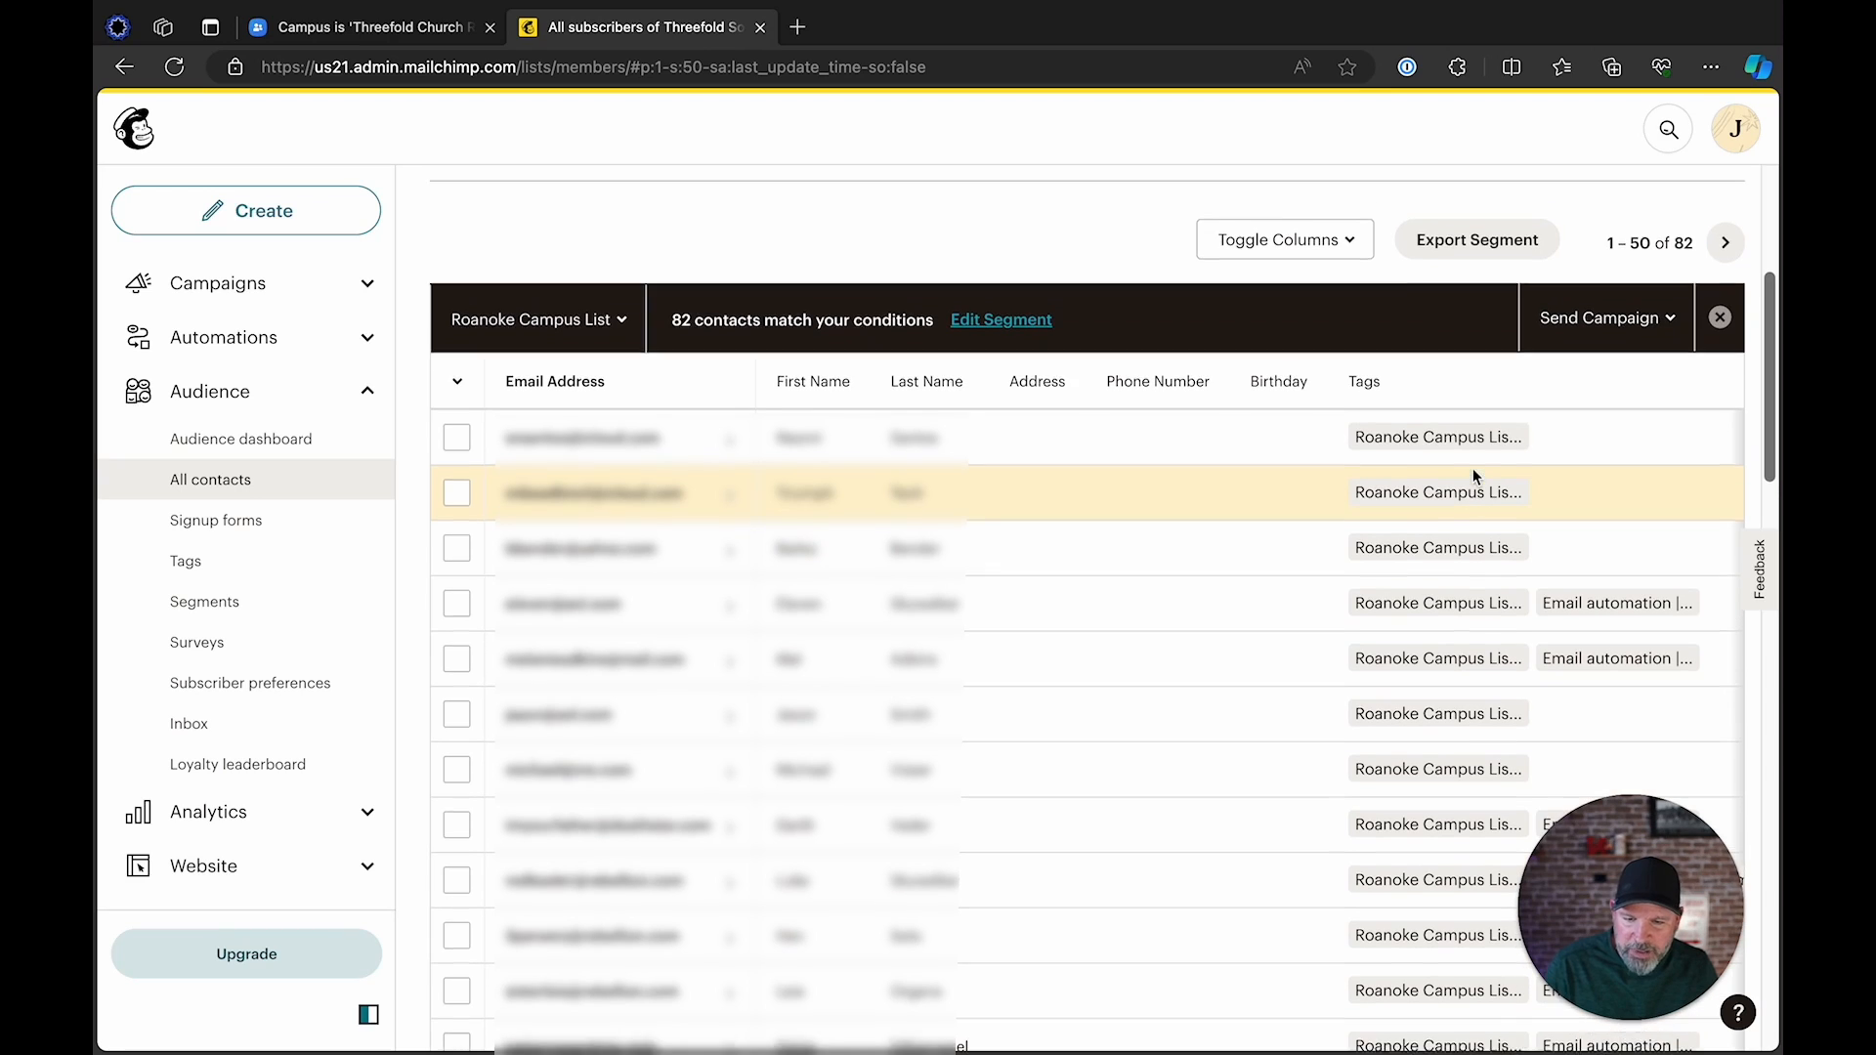